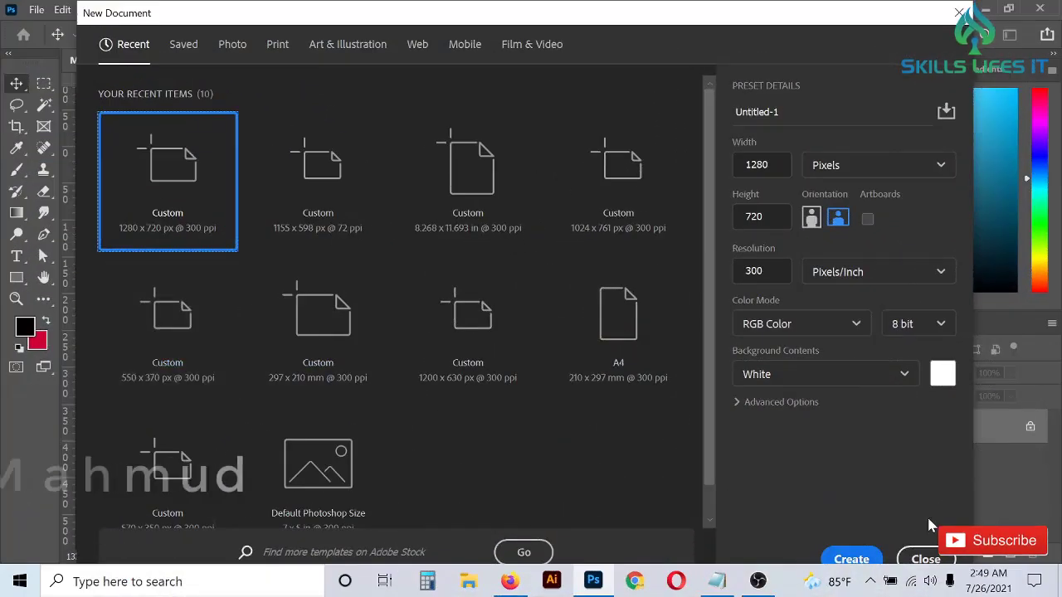
Create Untitled-1 from the 1280 × 720 px @ 300 ppi Custom preset with a white background
{"action": "left_click", "coordinate": [849, 561]}
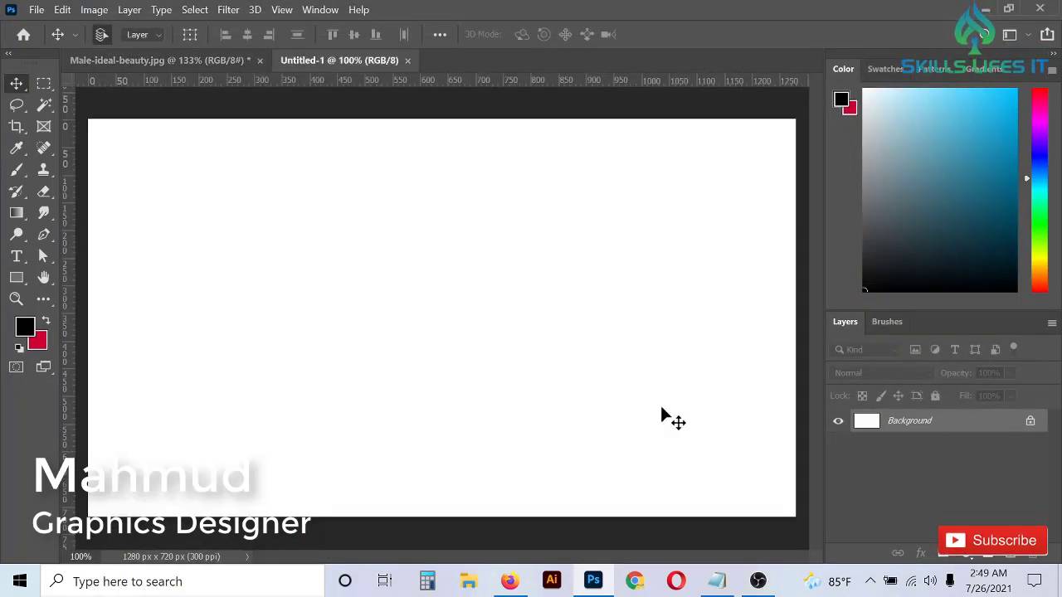
Unlock the Background layer into Layer 0 and open its Blending Options
{"action": "left_click", "coordinate": [1030, 420]}
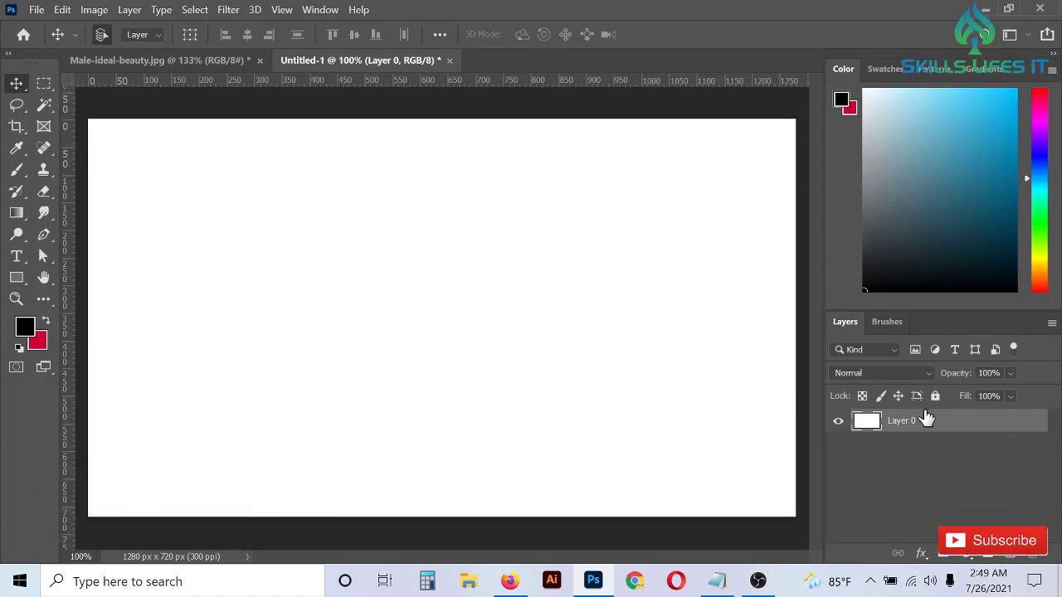
{"action": "right_click", "coordinate": [927, 422]}
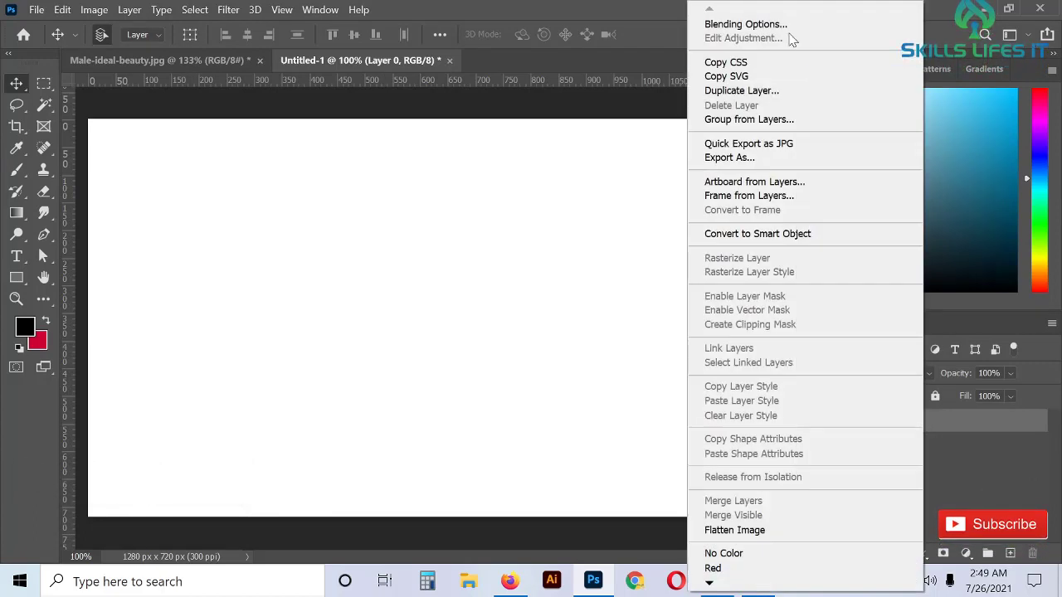
{"action": "left_click", "coordinate": [789, 27]}
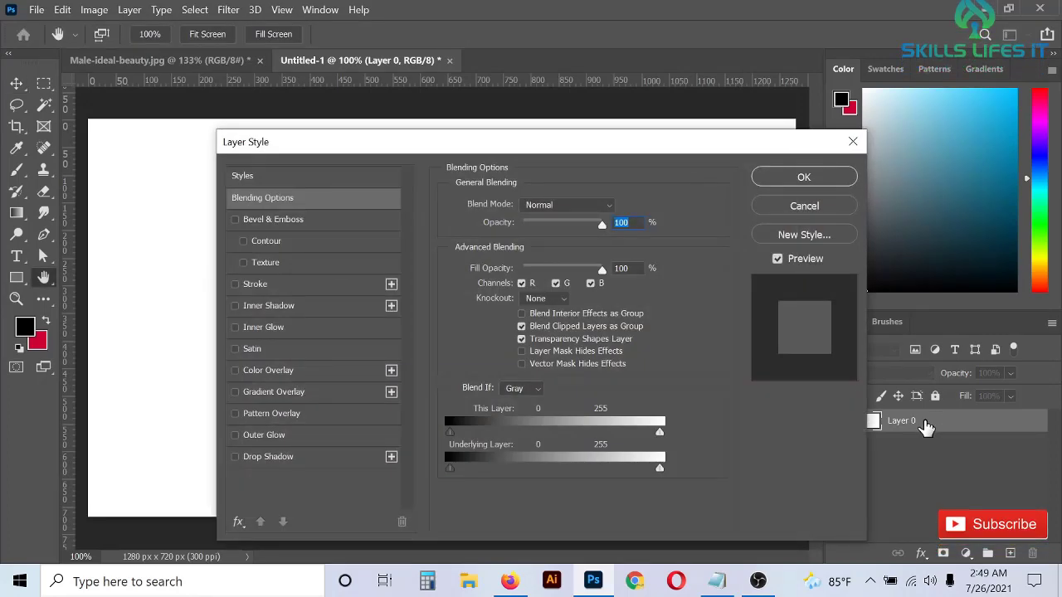
{"action": "left_click_drag", "start_coordinate": [629, 146], "coordinate": [792, 137]}
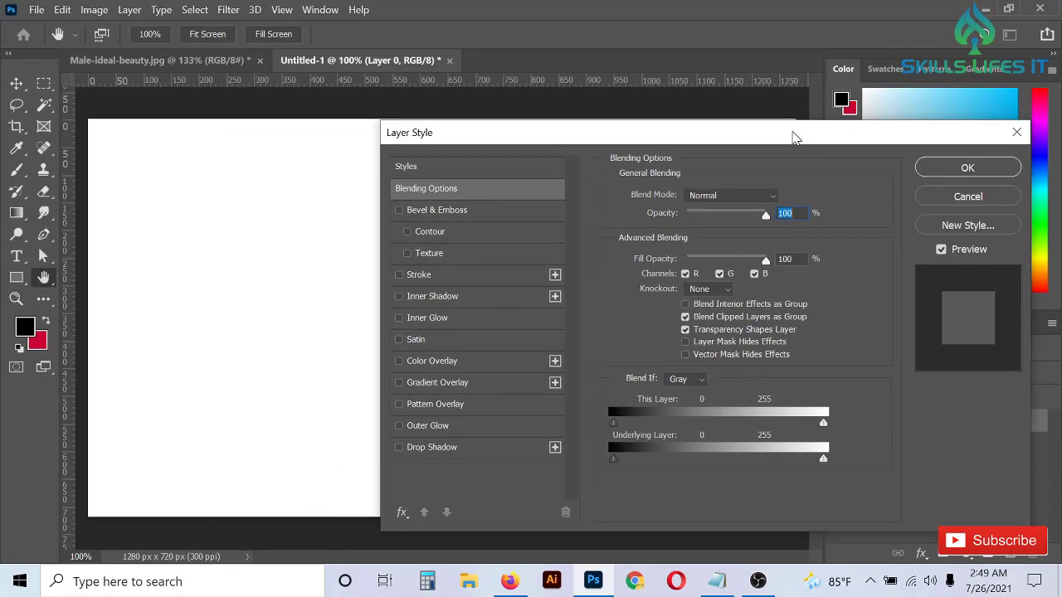
Apply a reversed radial Black, White Gradient Overlay at 150% scale to Layer 0
{"action": "left_click", "coordinate": [443, 383]}
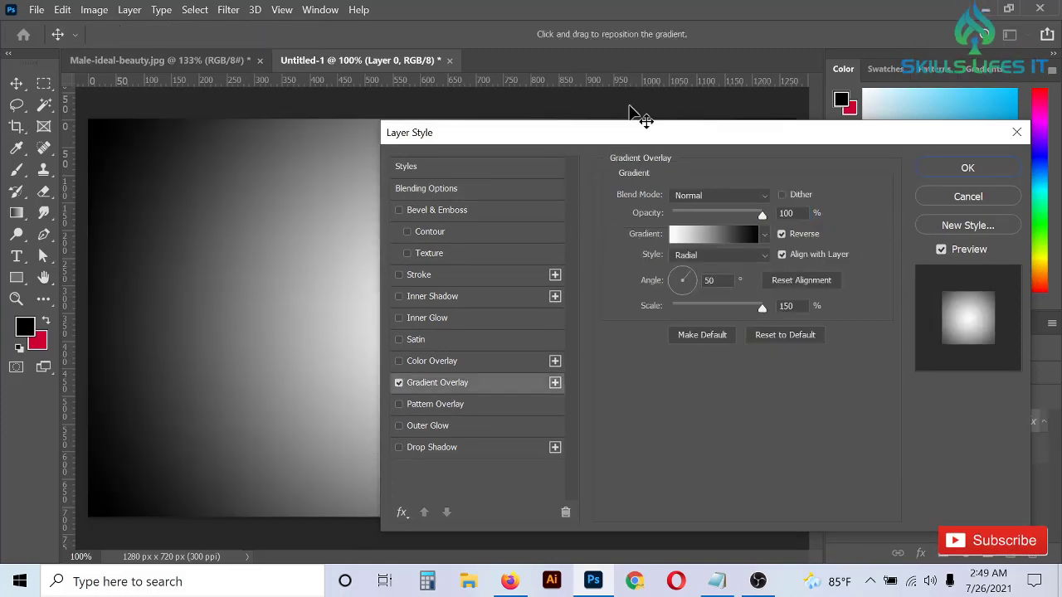
{"action": "left_click_drag", "start_coordinate": [622, 137], "coordinate": [660, 131]}
{"action": "left_click", "coordinate": [753, 233]}
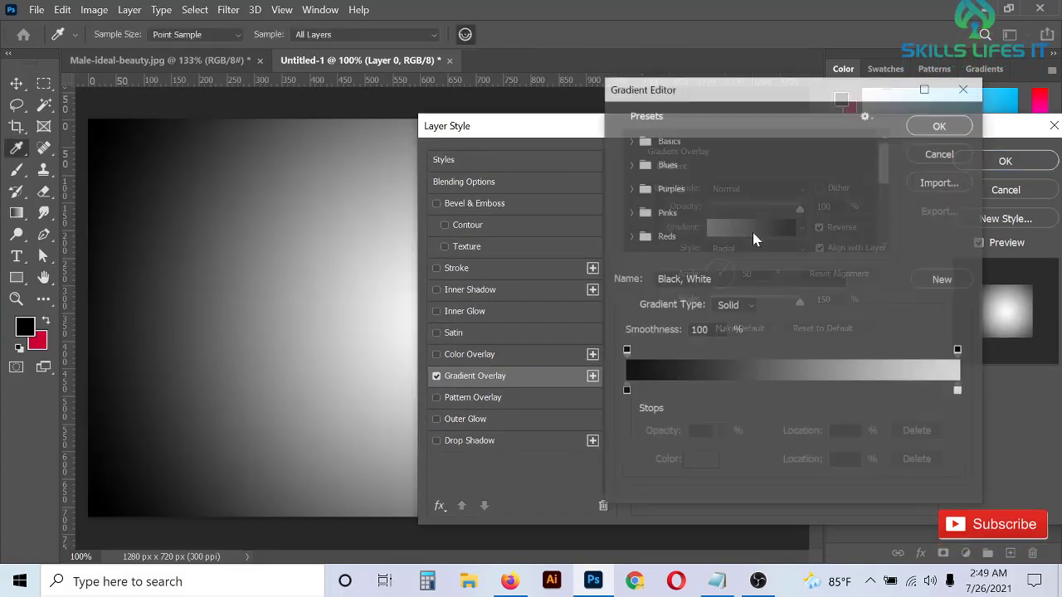
{"action": "left_click", "coordinate": [632, 140]}
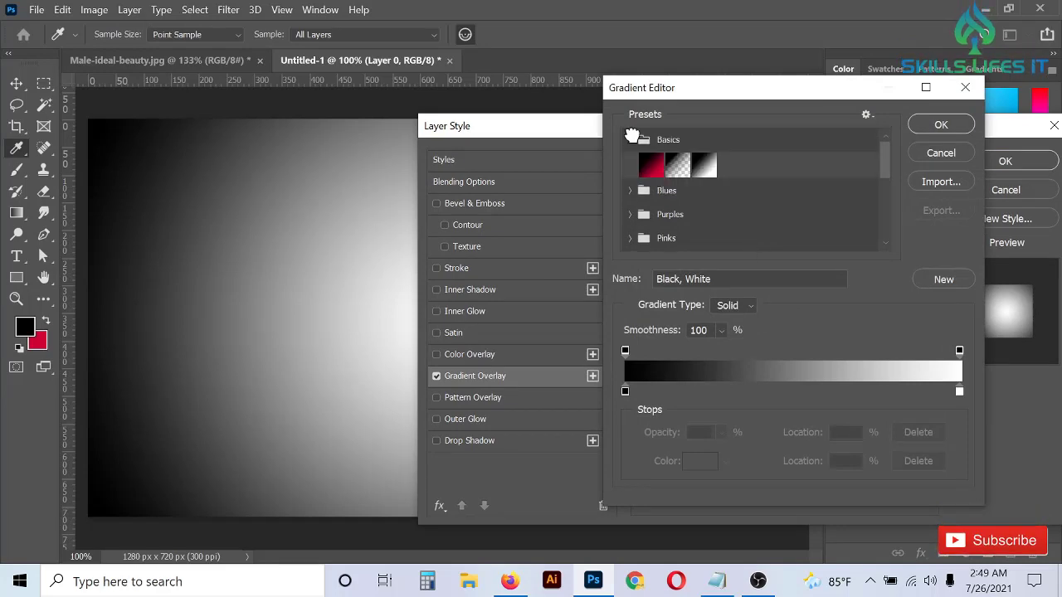
{"action": "left_click", "coordinate": [941, 125]}
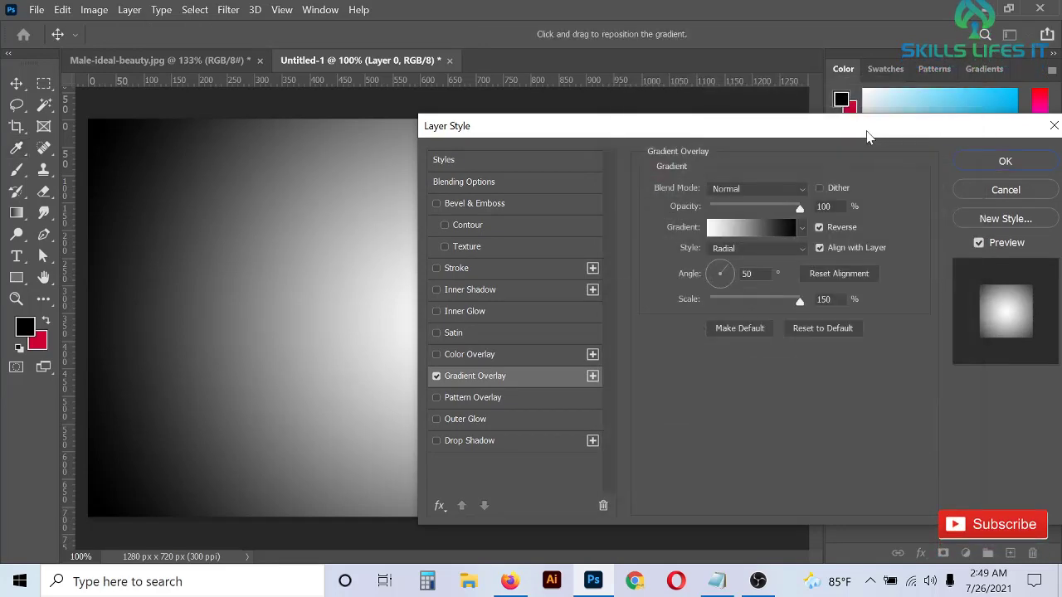
{"action": "mouse_move", "coordinate": [865, 135]}
{"action": "left_mouse_down"}
{"action": "mouse_move", "coordinate": [572, 402]}
{"action": "mouse_move", "coordinate": [935, 127]}
{"action": "left_mouse_up"}
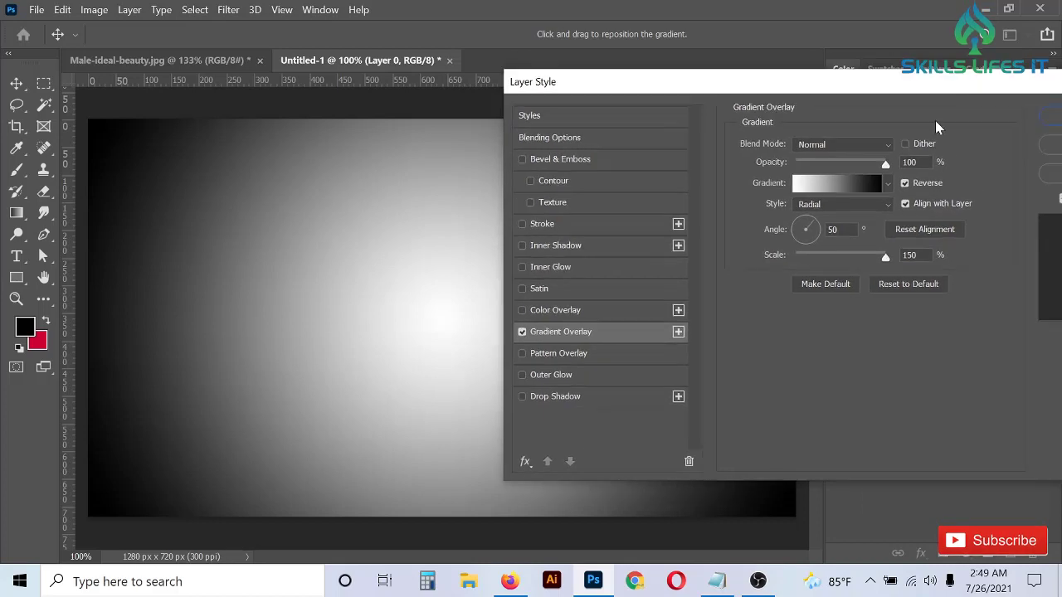
{"action": "left_click", "coordinate": [888, 184]}
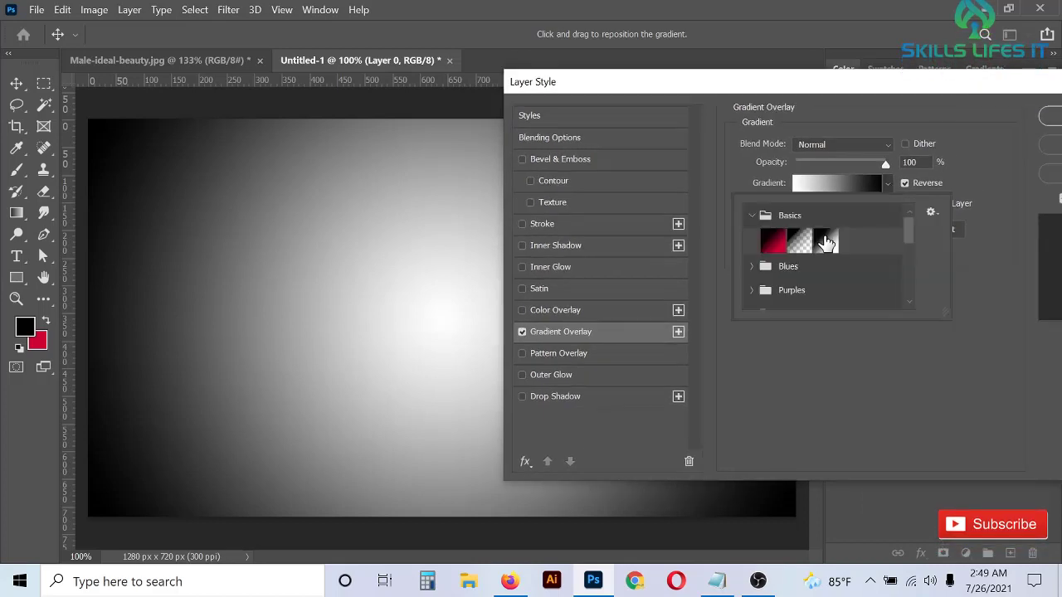
{"action": "left_click", "coordinate": [729, 177]}
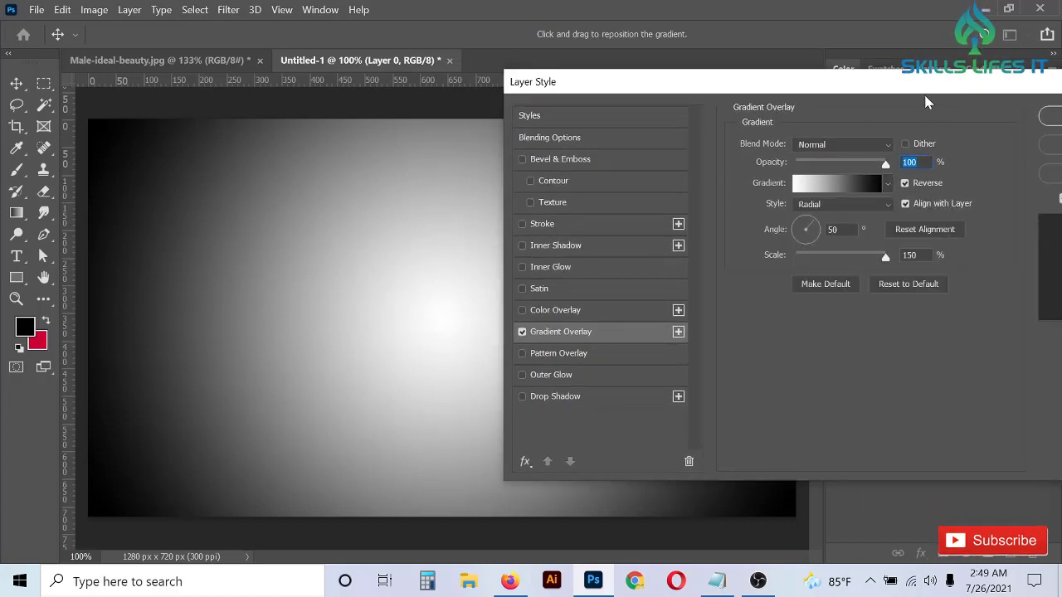
{"action": "left_click_drag", "start_coordinate": [853, 83], "coordinate": [1011, 100]}
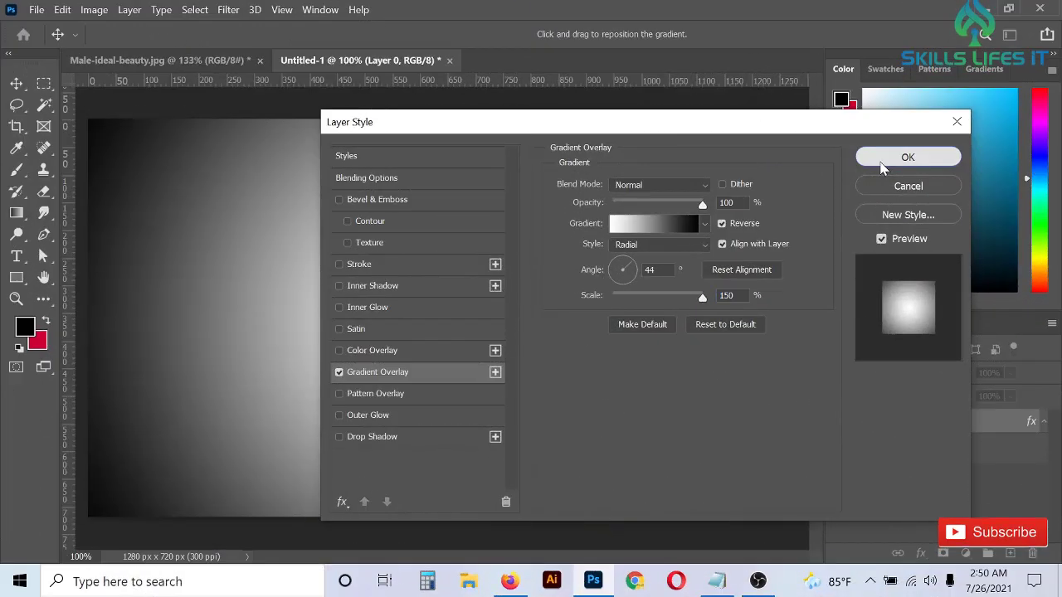
{"action": "left_click", "coordinate": [900, 157]}
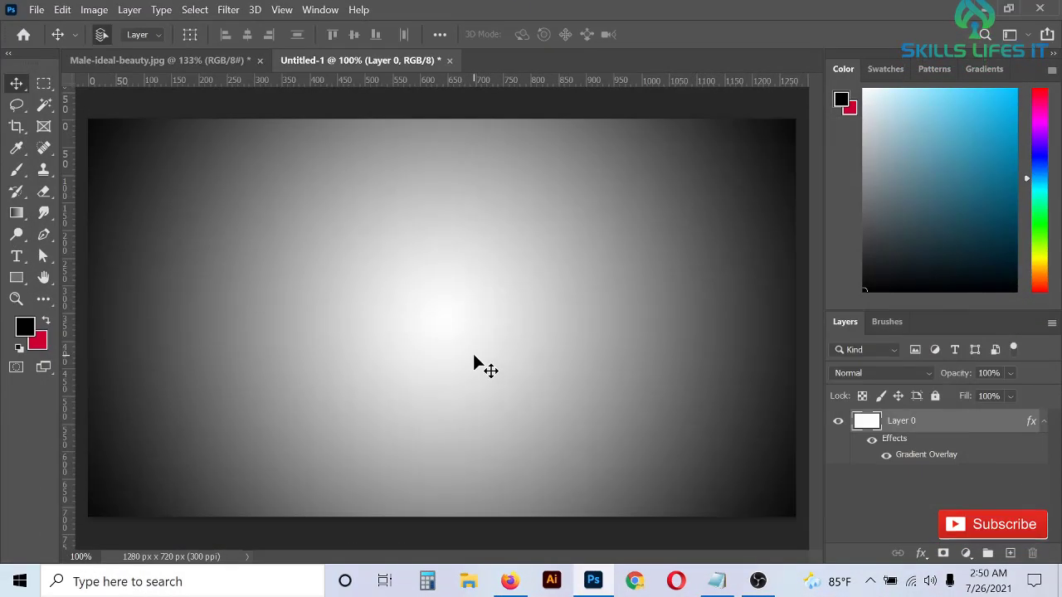
Show the rulers and place guides at X 640 px and across the canvas's horizontal middle
{"action": "scroll", "coordinate": [473, 357], "scroll_direction": "down", "scroll_amount": 2}
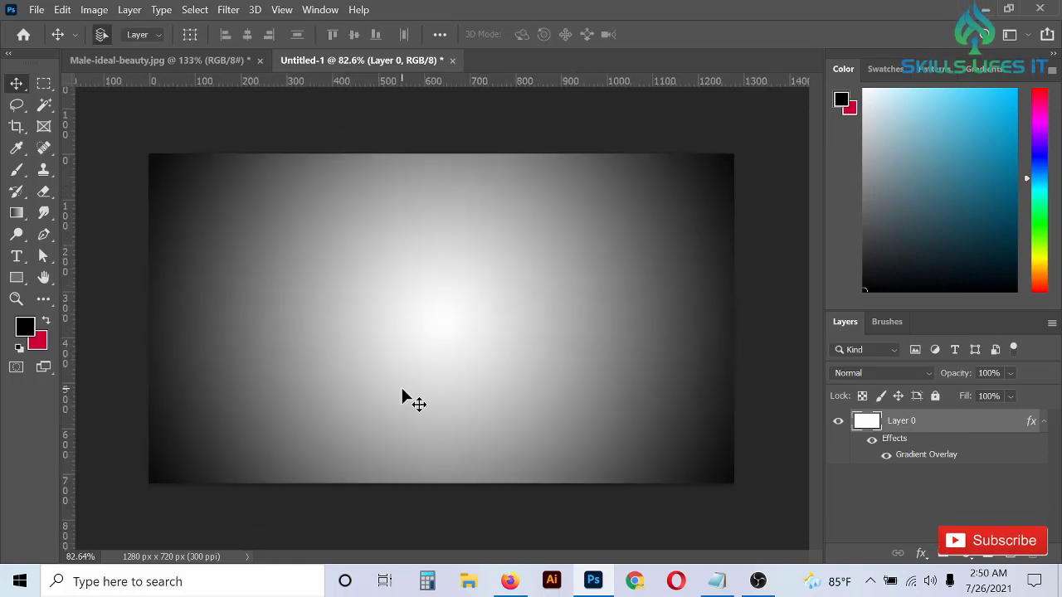
{"action": "scroll", "coordinate": [403, 388], "scroll_direction": "up", "scroll_amount": 1}
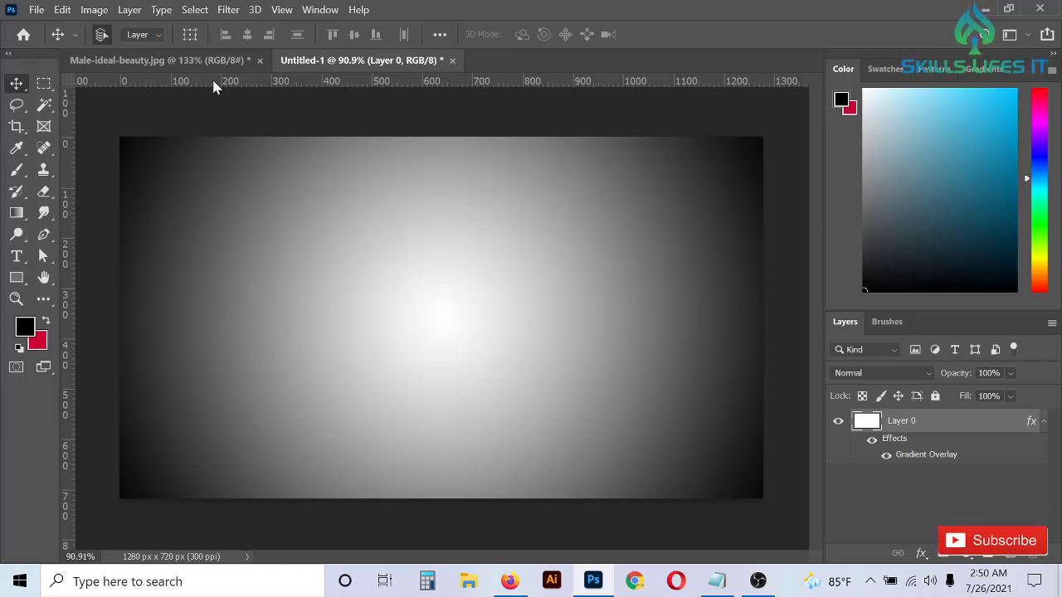
{"action": "key", "text": "ctrl+r"}
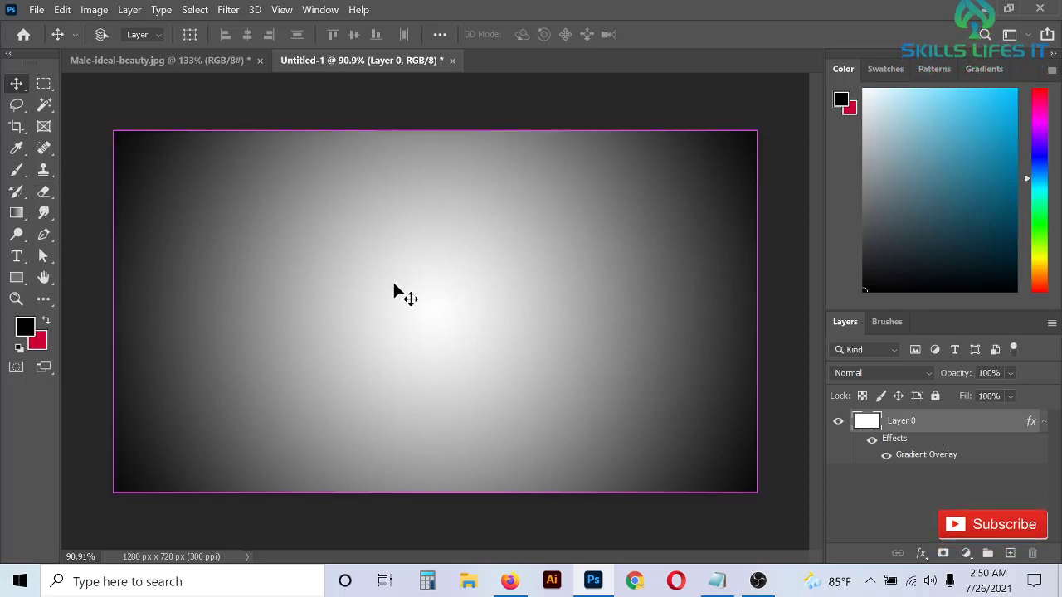
{"action": "key", "text": "ctrl+r"}
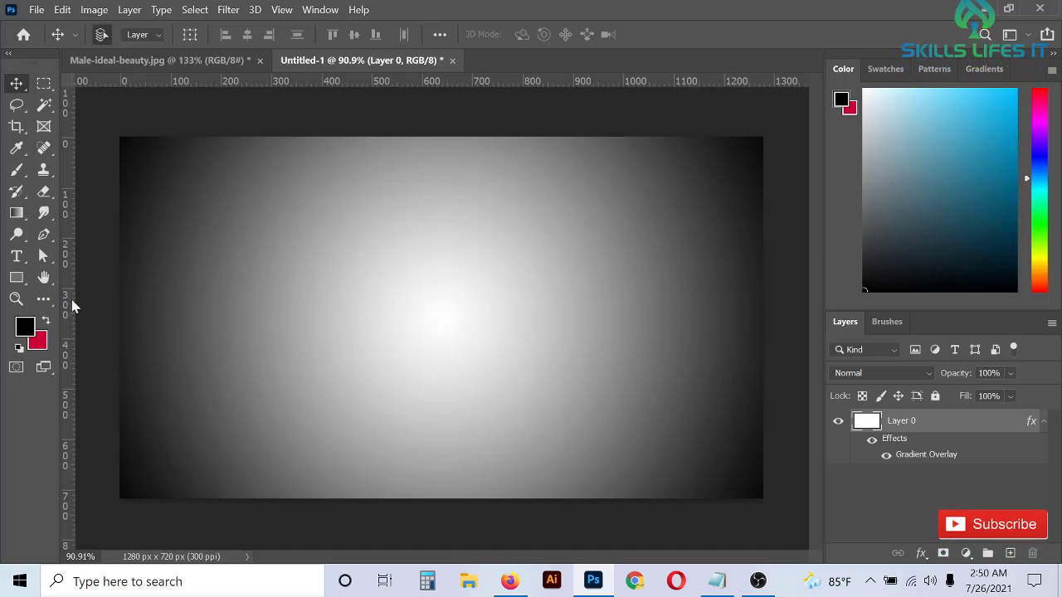
{"action": "mouse_move", "coordinate": [72, 307]}
{"action": "left_mouse_down"}
{"action": "mouse_move", "coordinate": [439, 324]}
{"action": "mouse_move", "coordinate": [440, 240]}
{"action": "left_mouse_up"}
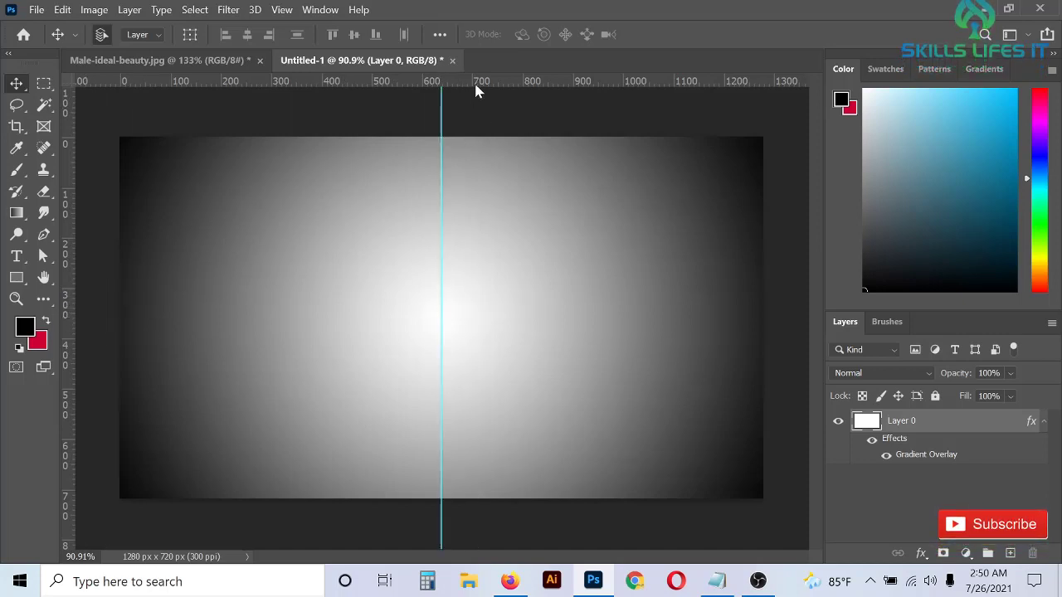
{"action": "mouse_move", "coordinate": [476, 87]}
{"action": "left_mouse_down"}
{"action": "mouse_move", "coordinate": [468, 334]}
{"action": "mouse_move", "coordinate": [468, 317]}
{"action": "left_mouse_up"}
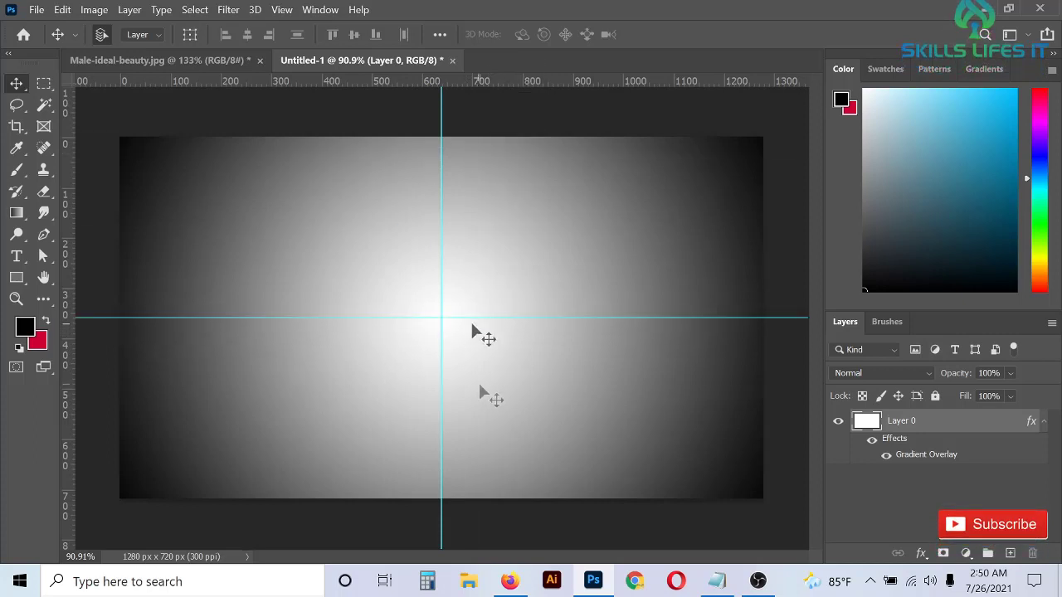
{"action": "scroll", "coordinate": [419, 359], "scroll_direction": "down", "scroll_amount": 1}
{"action": "scroll", "coordinate": [461, 313], "scroll_direction": "up", "scroll_amount": 1}
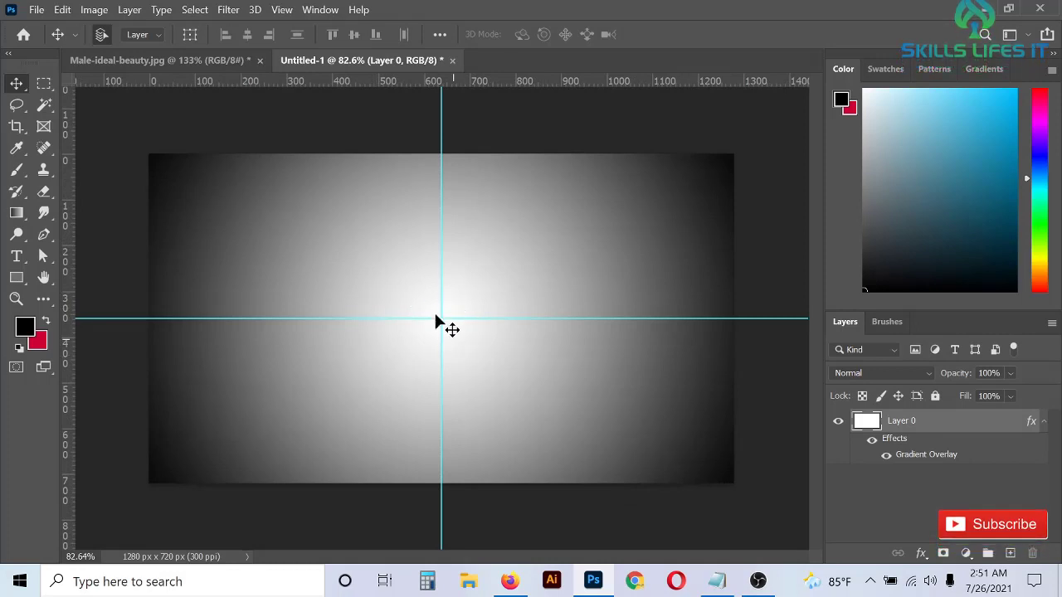
Draw a white 326 × 326 px Ellipse 1 circle centred on the guide crossing at 100% zoom
{"action": "left_click", "coordinate": [14, 282]}
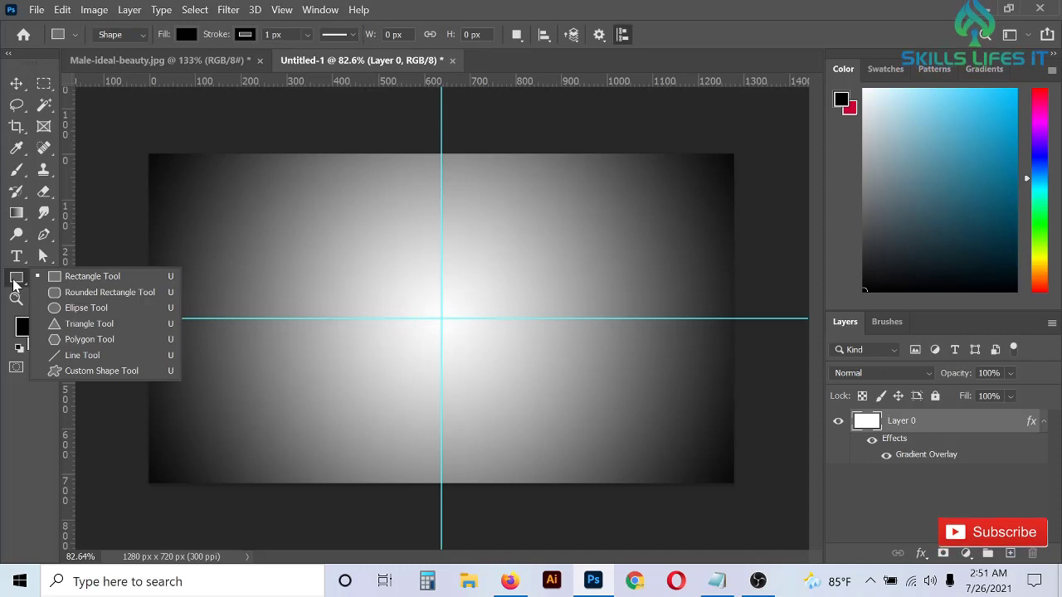
{"action": "left_click", "coordinate": [69, 311]}
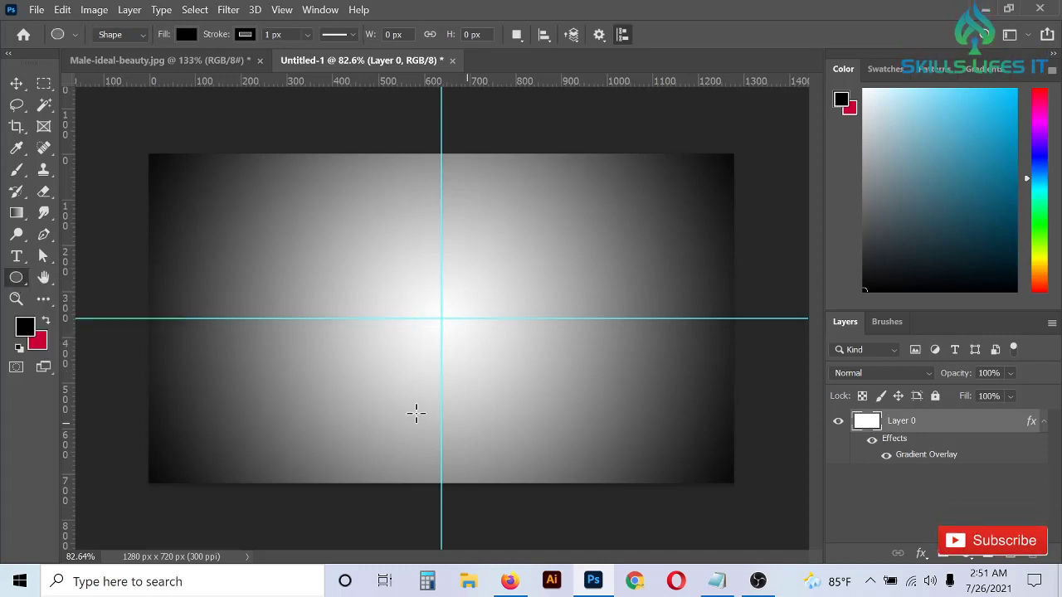
{"action": "key", "text": "ctrl+1"}
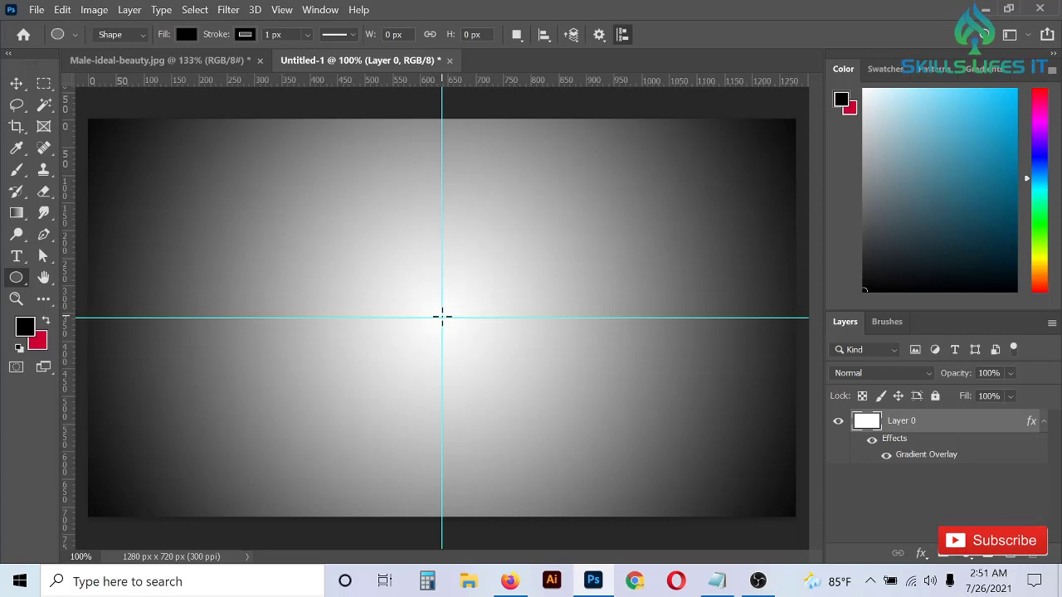
{"action": "mouse_move", "coordinate": [442, 316]}
{"action": "left_mouse_down"}
{"action": "mouse_move", "coordinate": [500, 381]}
{"action": "mouse_move", "coordinate": [588, 414]}
{"action": "mouse_move", "coordinate": [576, 408]}
{"action": "left_mouse_up"}
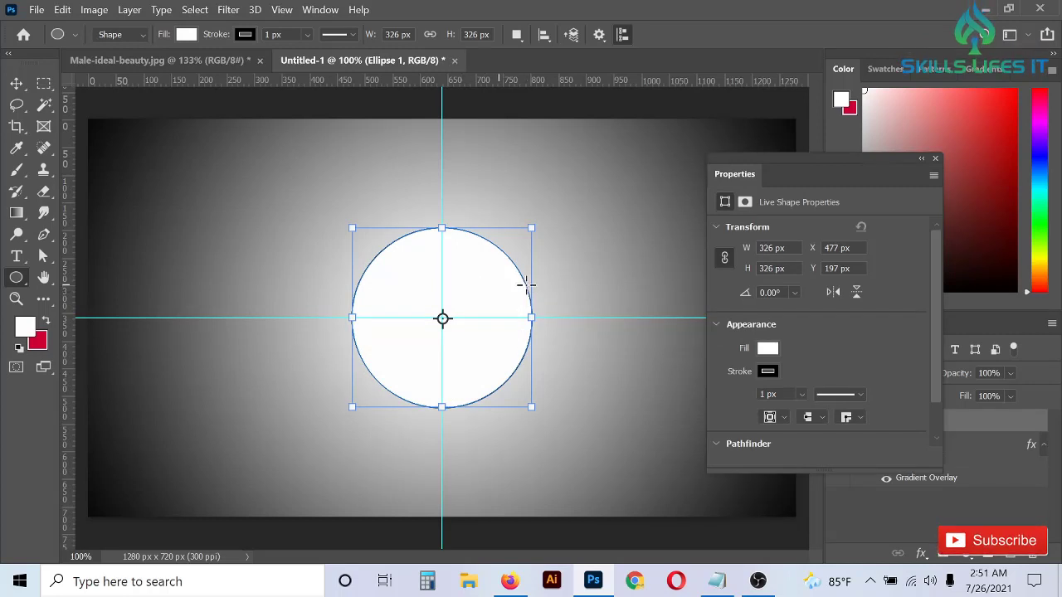
Remove the circle's fill and set its outline colour to blue
{"action": "left_click", "coordinate": [769, 352]}
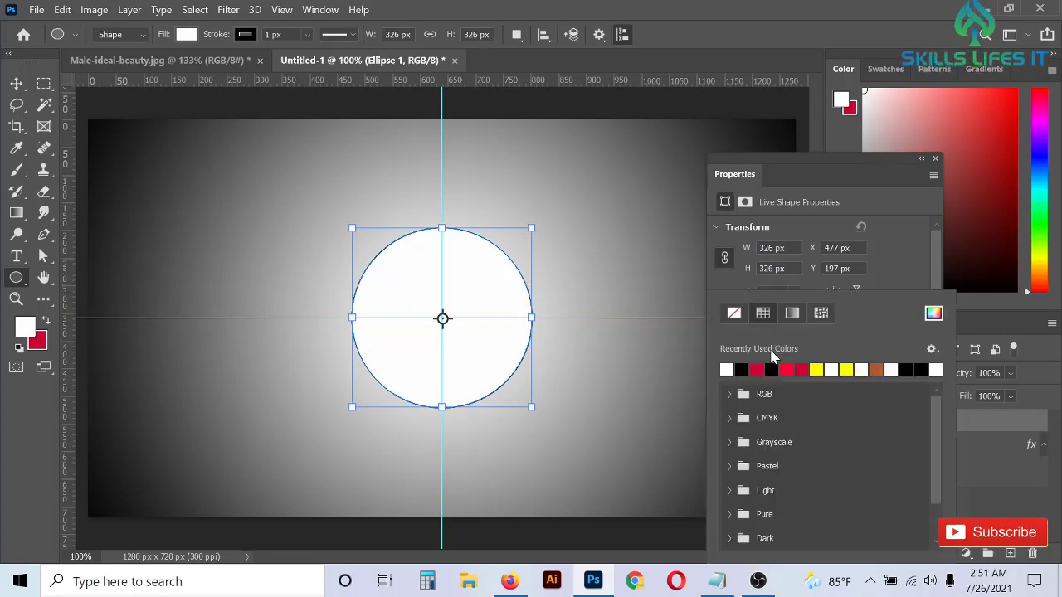
{"action": "left_click", "coordinate": [734, 314]}
{"action": "left_click", "coordinate": [913, 262]}
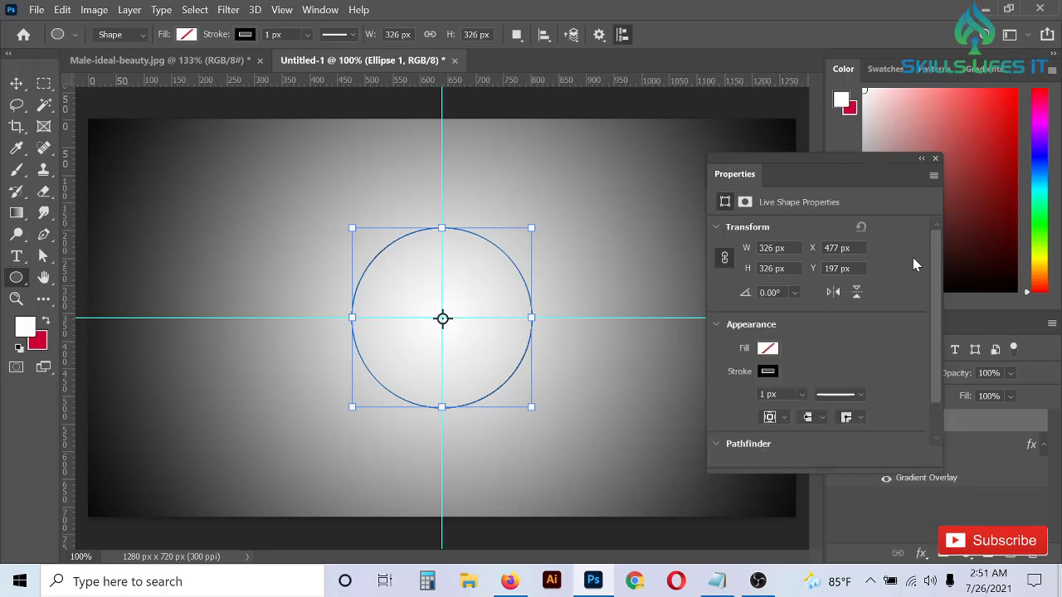
{"action": "left_click", "coordinate": [767, 371]}
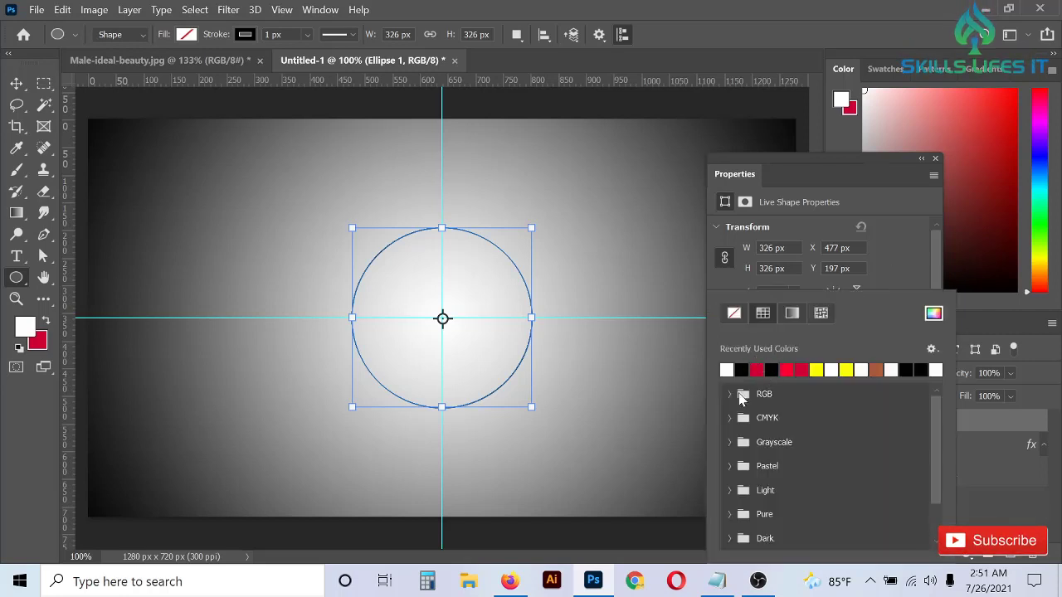
{"action": "left_click", "coordinate": [730, 393]}
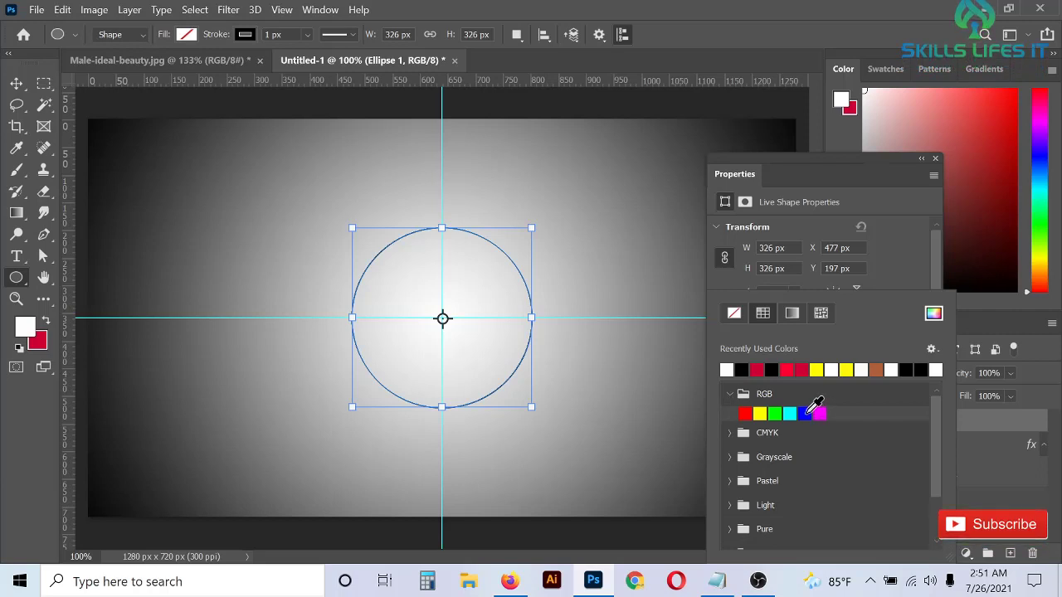
{"action": "left_click", "coordinate": [804, 413]}
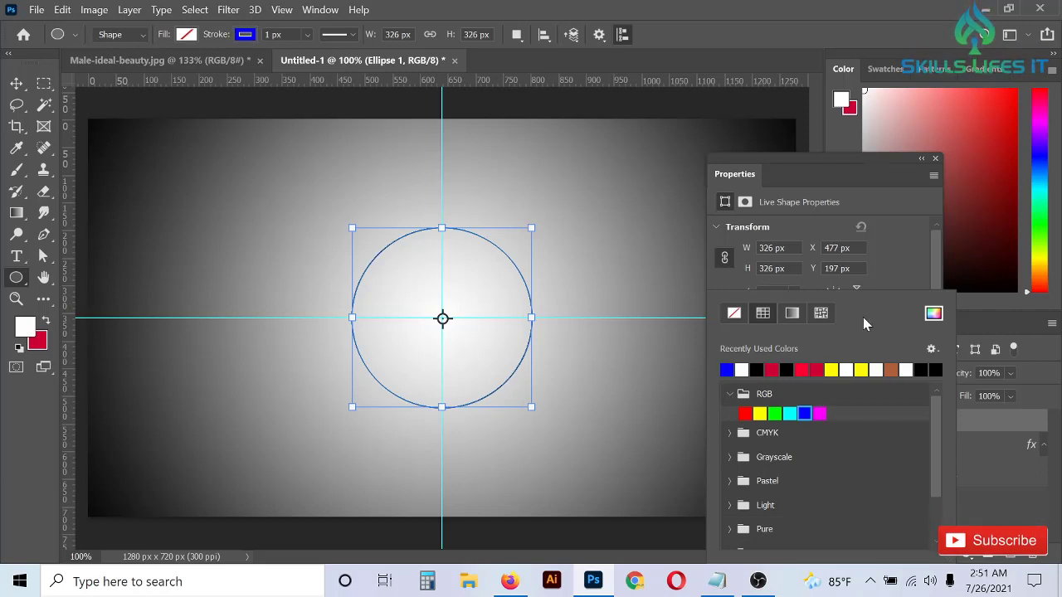
{"action": "left_click", "coordinate": [725, 288]}
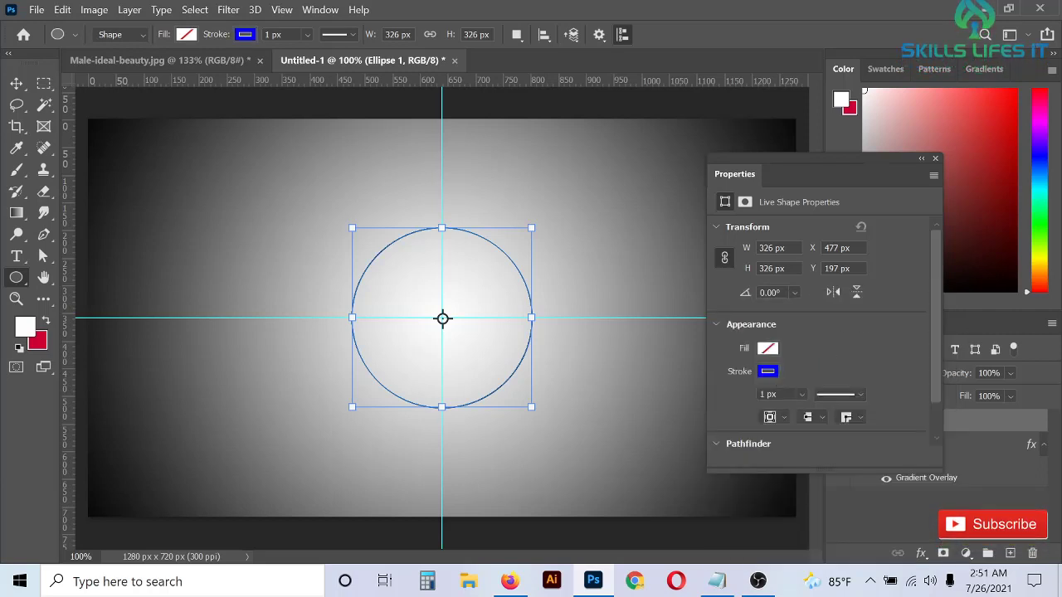
Set the circle's stroke width to about 15.6 px
{"action": "left_click", "coordinate": [803, 395]}
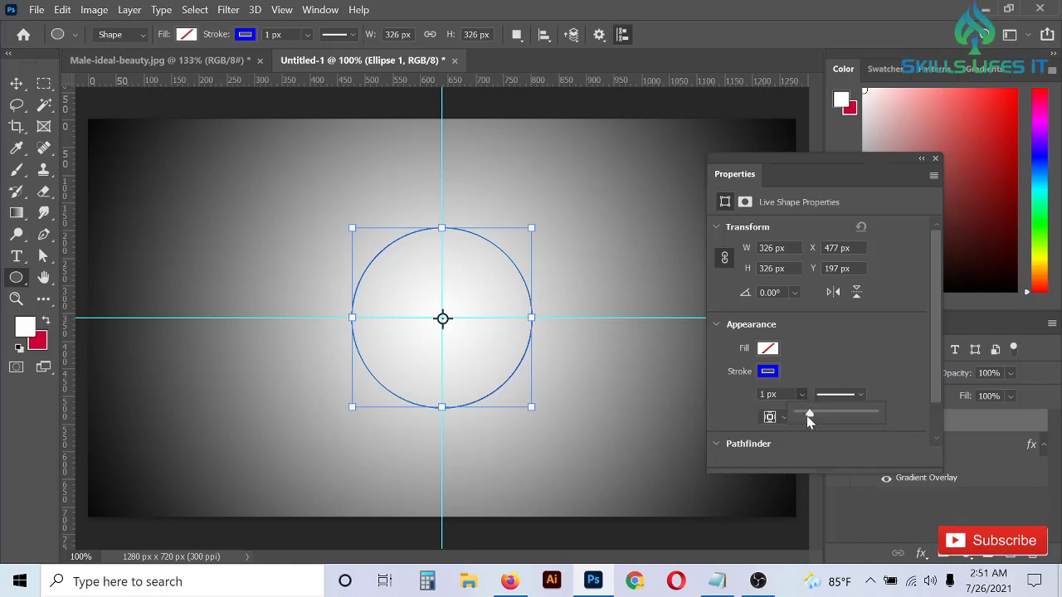
{"action": "mouse_move", "coordinate": [809, 419]}
{"action": "left_mouse_down"}
{"action": "mouse_move", "coordinate": [828, 419]}
{"action": "mouse_move", "coordinate": [815, 418]}
{"action": "left_mouse_up"}
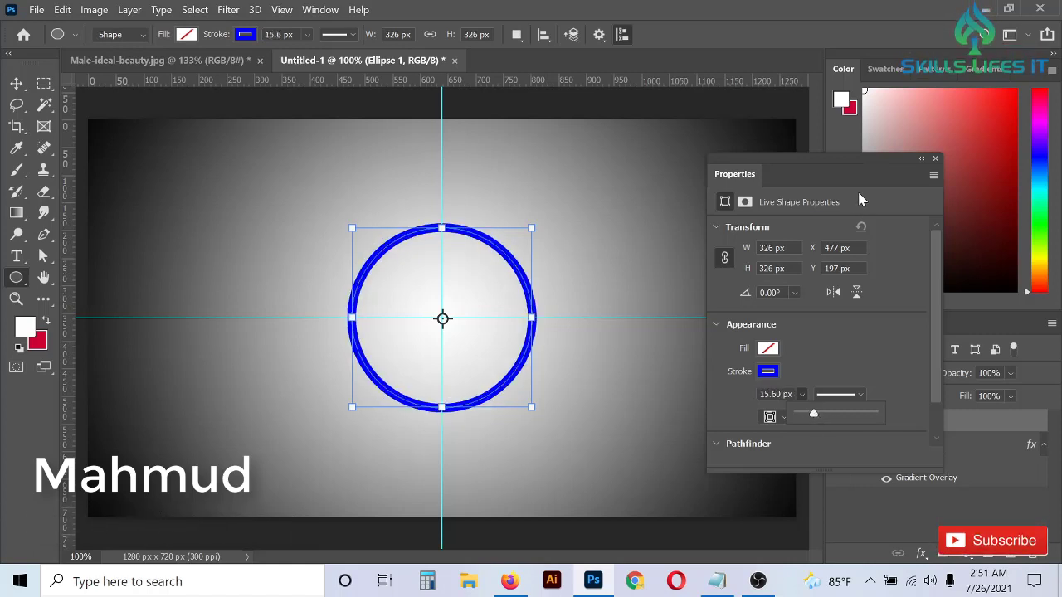
{"action": "left_click", "coordinate": [936, 159]}
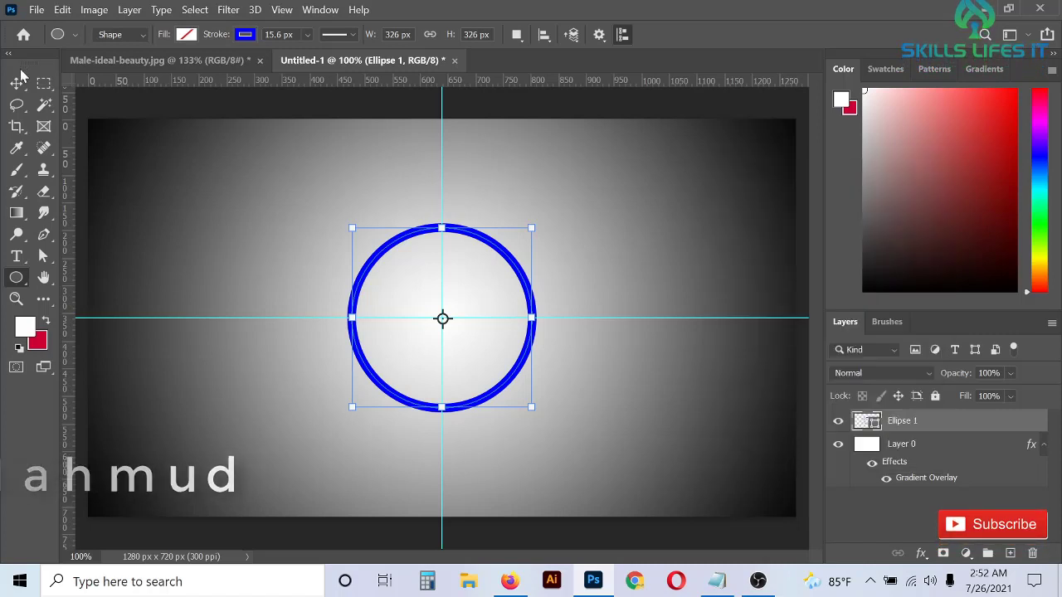
Thin the circle's stroke width to about 4.68 px in the Ellipse options bar
{"action": "key", "text": "v"}
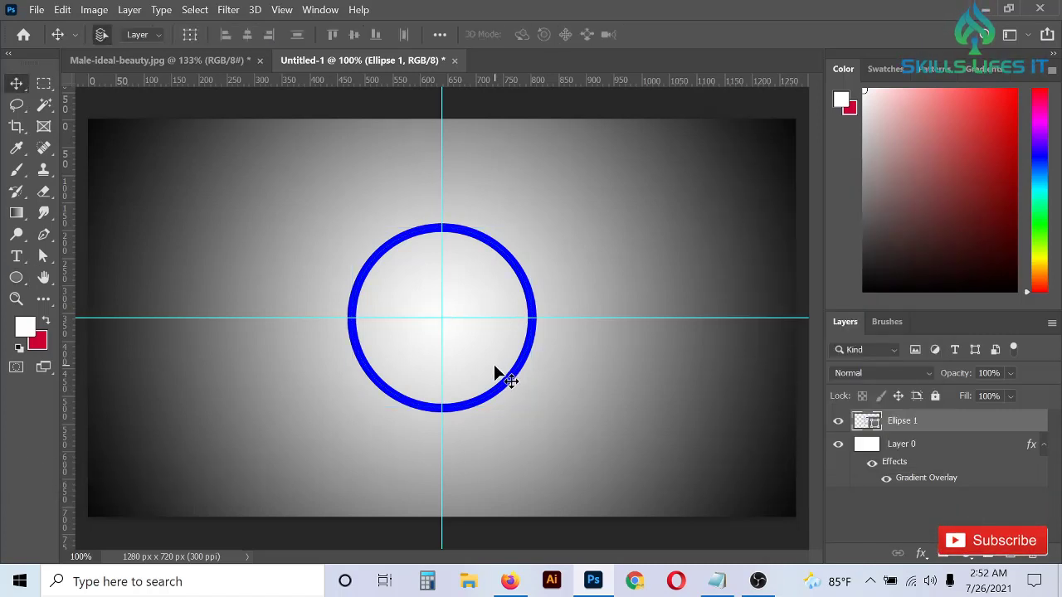
{"action": "scroll", "coordinate": [496, 373], "scroll_direction": "up", "scroll_amount": 3}
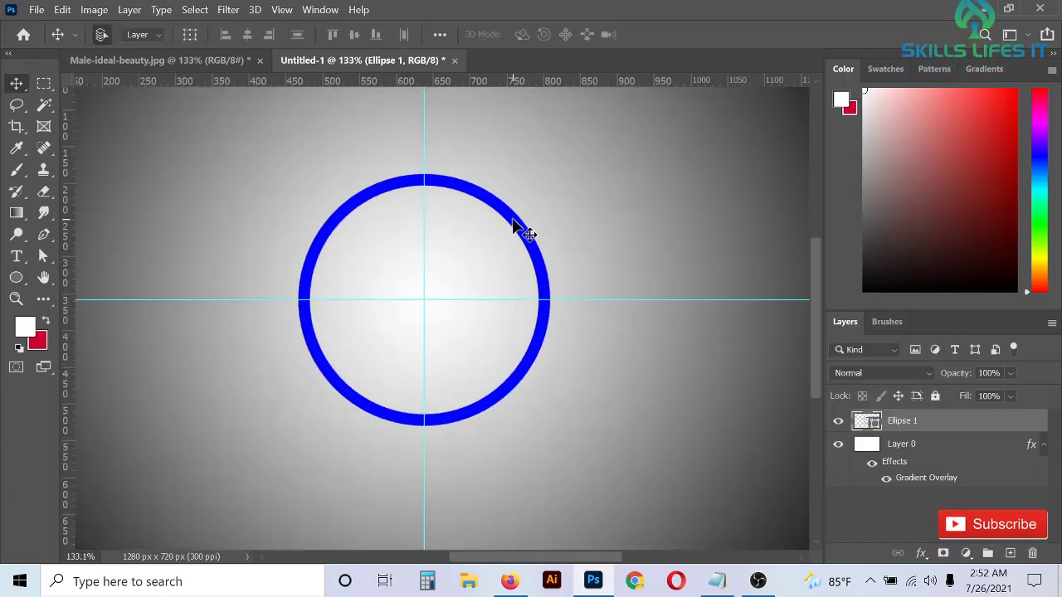
{"action": "scroll", "coordinate": [513, 224], "scroll_direction": "down", "scroll_amount": 2}
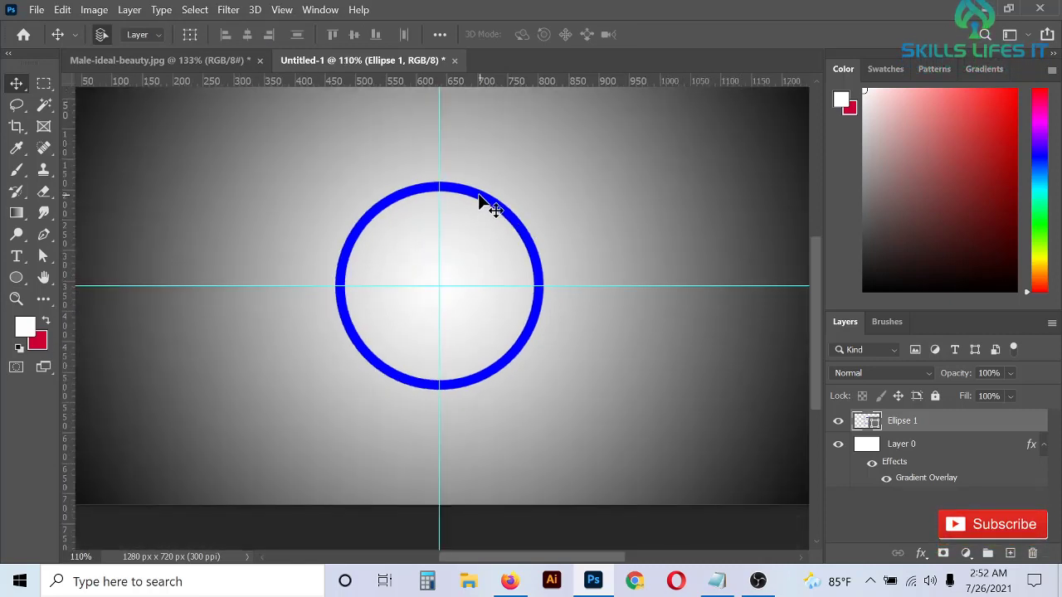
{"action": "left_click", "coordinate": [15, 278]}
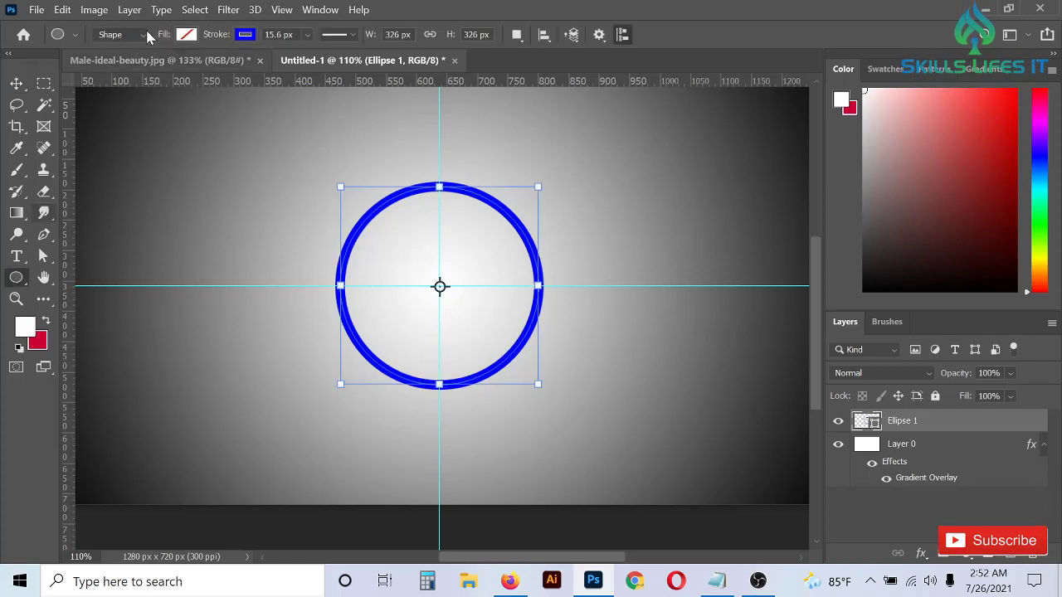
{"action": "left_click", "coordinate": [306, 34]}
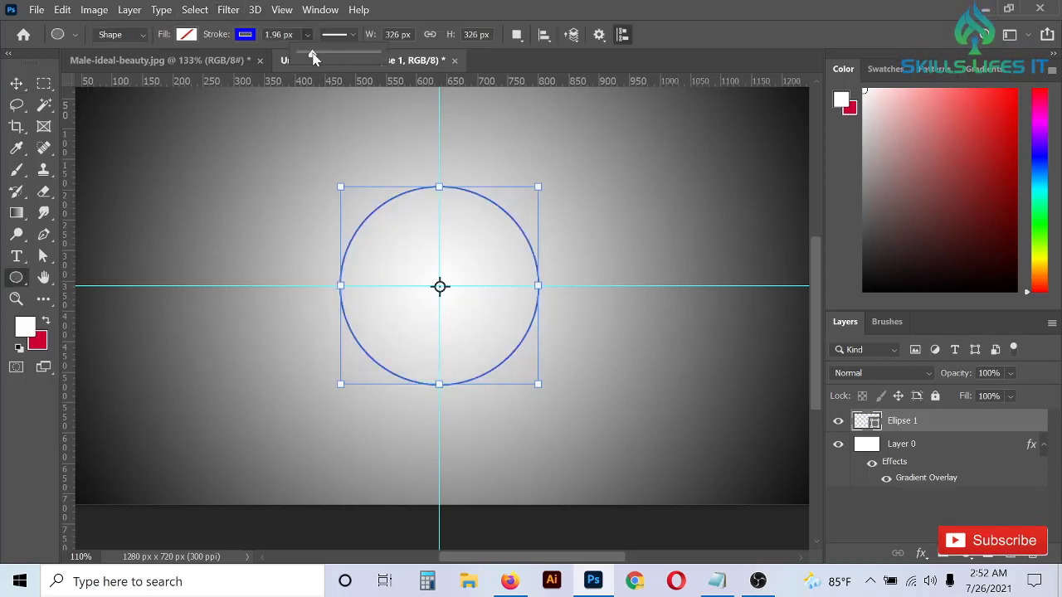
{"action": "left_click_drag", "start_coordinate": [314, 55], "coordinate": [312, 55]}
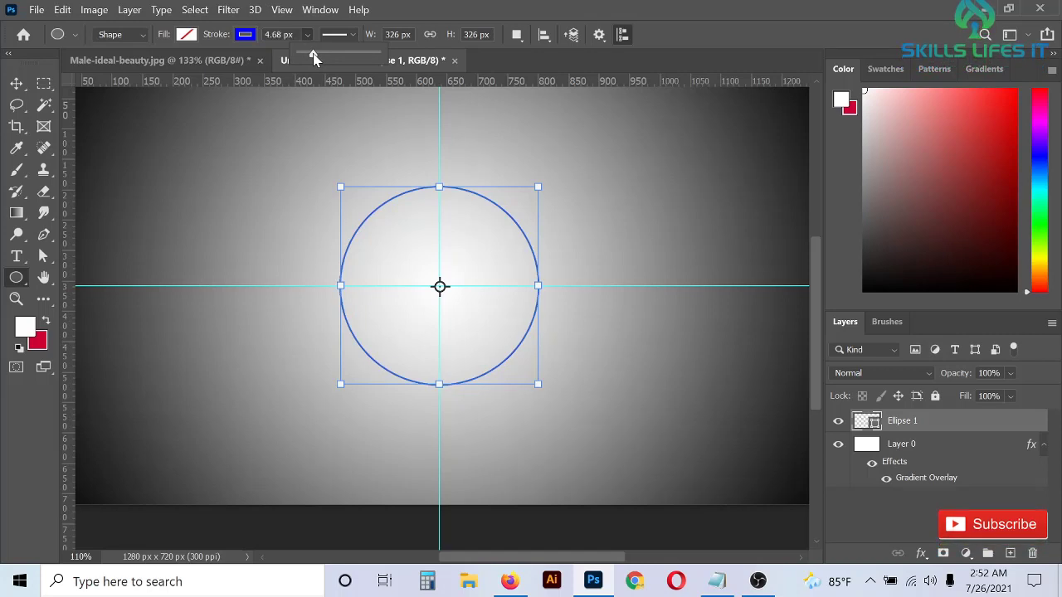
{"action": "left_click", "coordinate": [575, 7]}
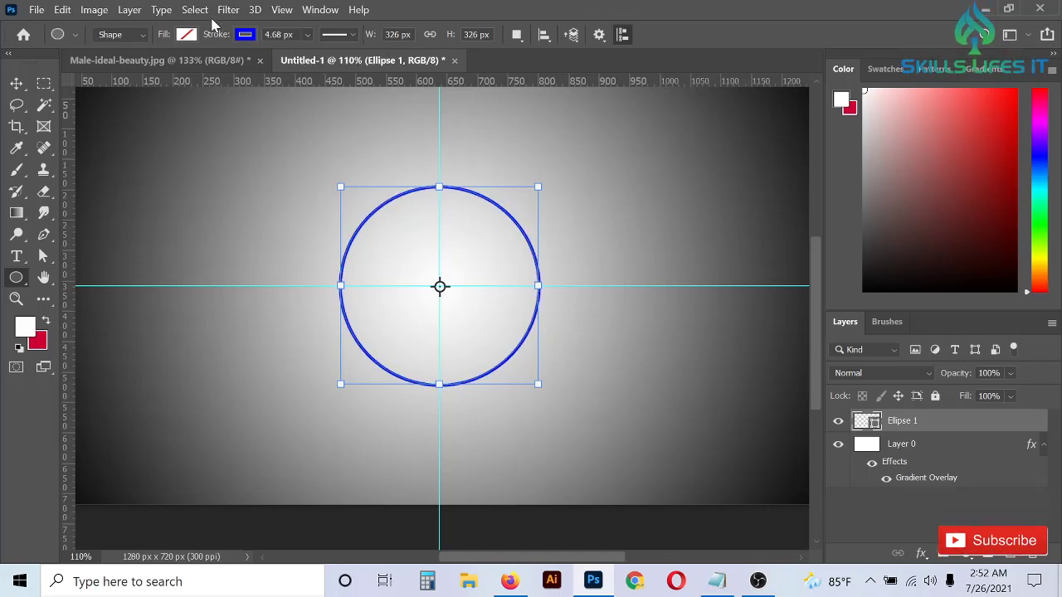
Change the circle's outline colour to red and return to the Move tool
{"action": "left_click", "coordinate": [245, 34]}
{"action": "left_click", "coordinate": [216, 123]}
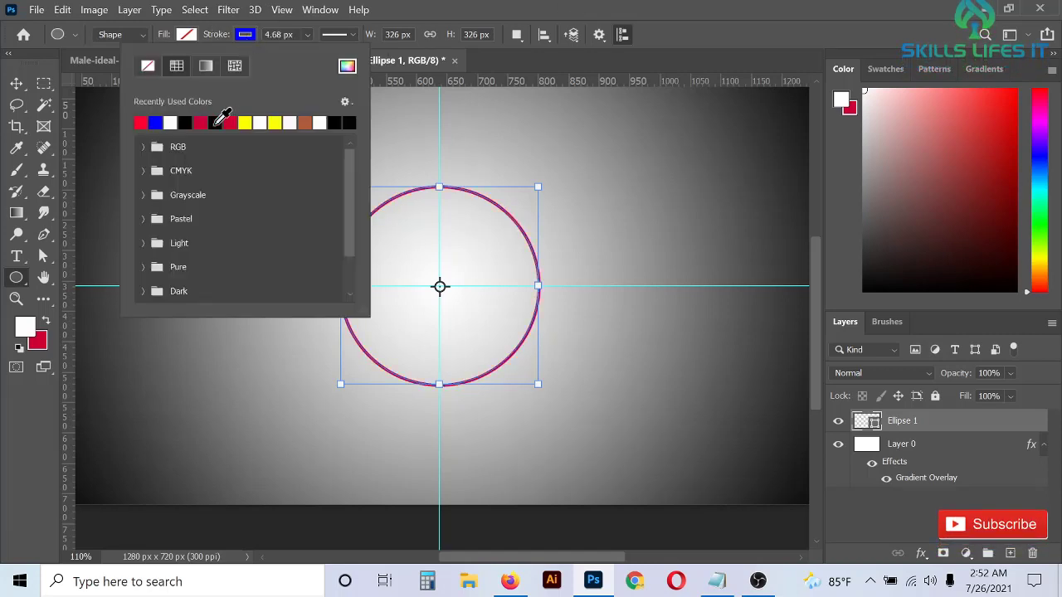
{"action": "left_click", "coordinate": [495, 8]}
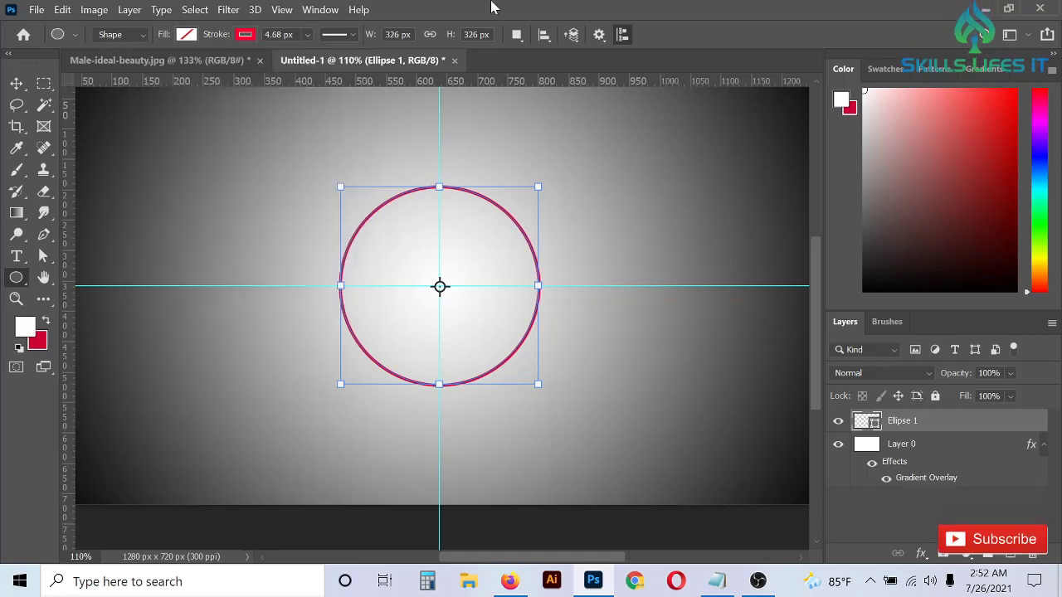
{"action": "left_click", "coordinate": [16, 83]}
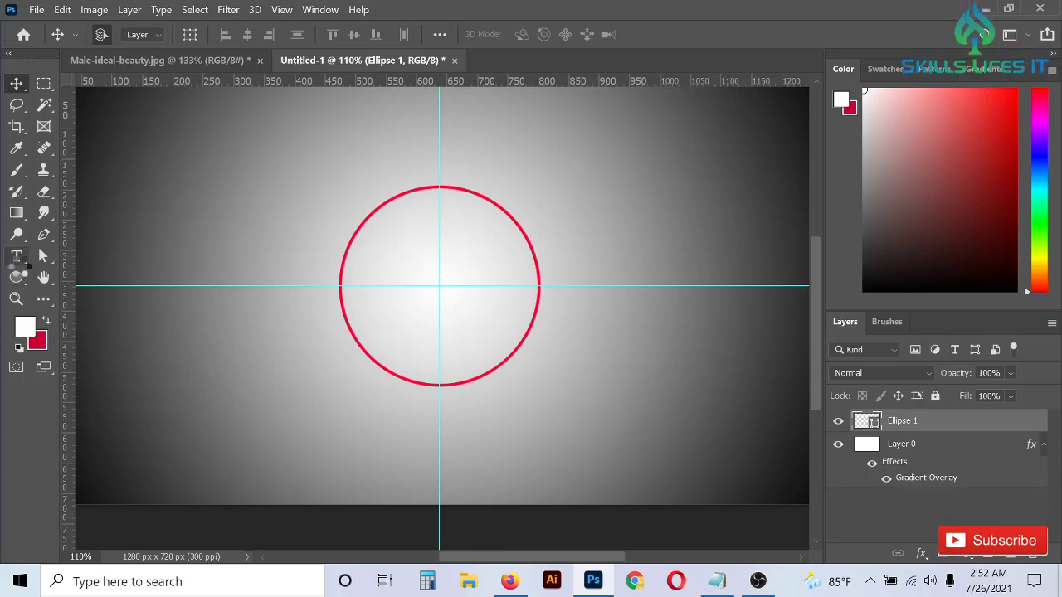
Type 'FACE LOGO DESIGN' below the circle, replacing the placeholder text
{"action": "left_click", "coordinate": [17, 257]}
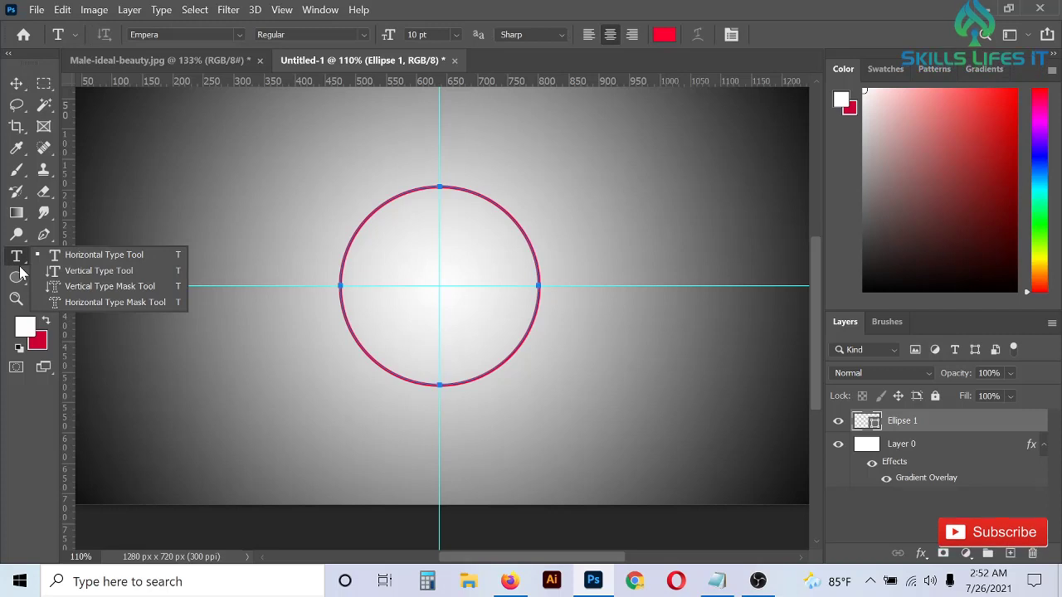
{"action": "left_click", "coordinate": [111, 257]}
{"action": "left_click", "coordinate": [438, 417]}
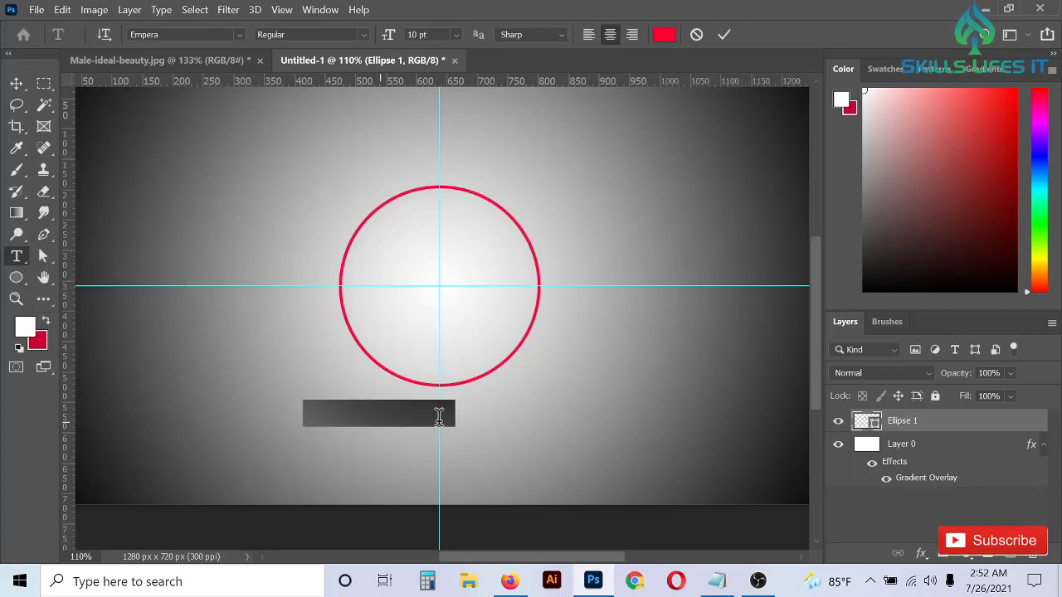
{"action": "left_click", "coordinate": [439, 417]}
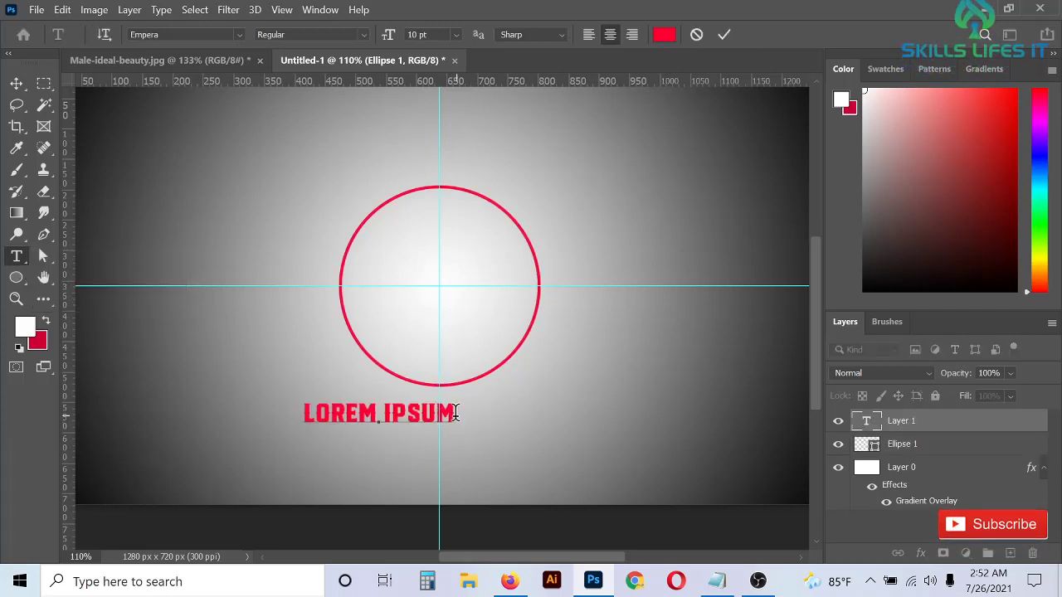
{"action": "left_click_drag", "start_coordinate": [455, 413], "coordinate": [283, 411]}
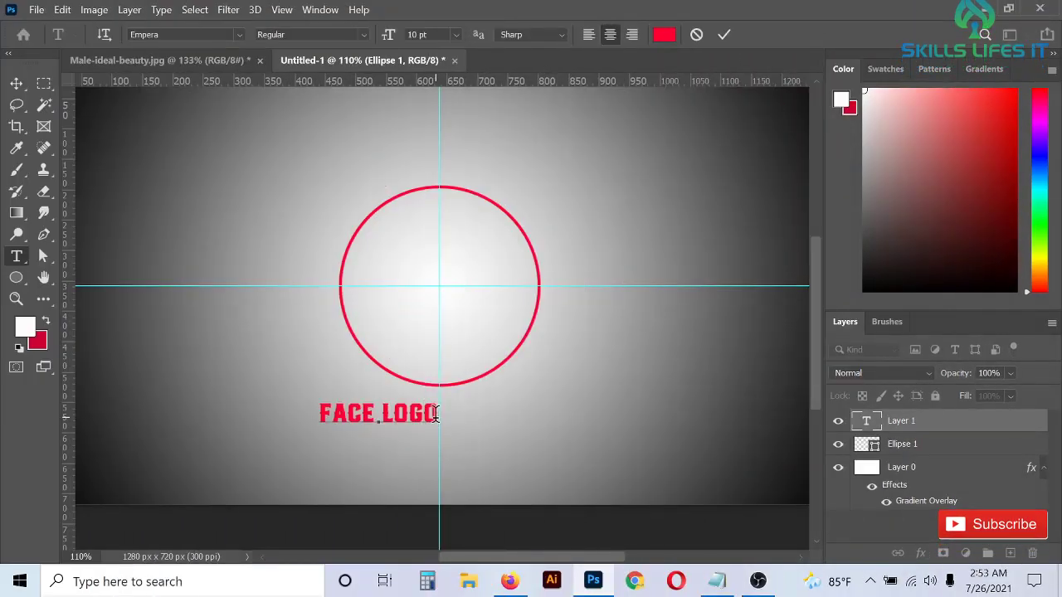
{"action": "type", "text": " DESIGN"}
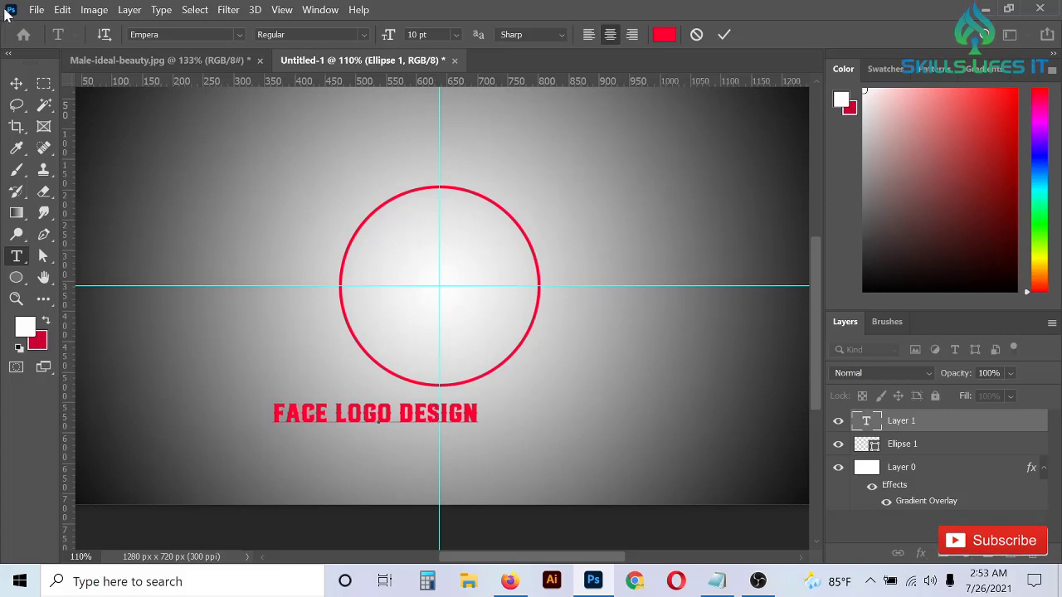
Centre the title below the circle and bring up the Male-ideal-beauty.jpg photo
{"action": "left_click", "coordinate": [17, 86]}
{"action": "left_click_drag", "start_coordinate": [378, 415], "coordinate": [444, 423]}
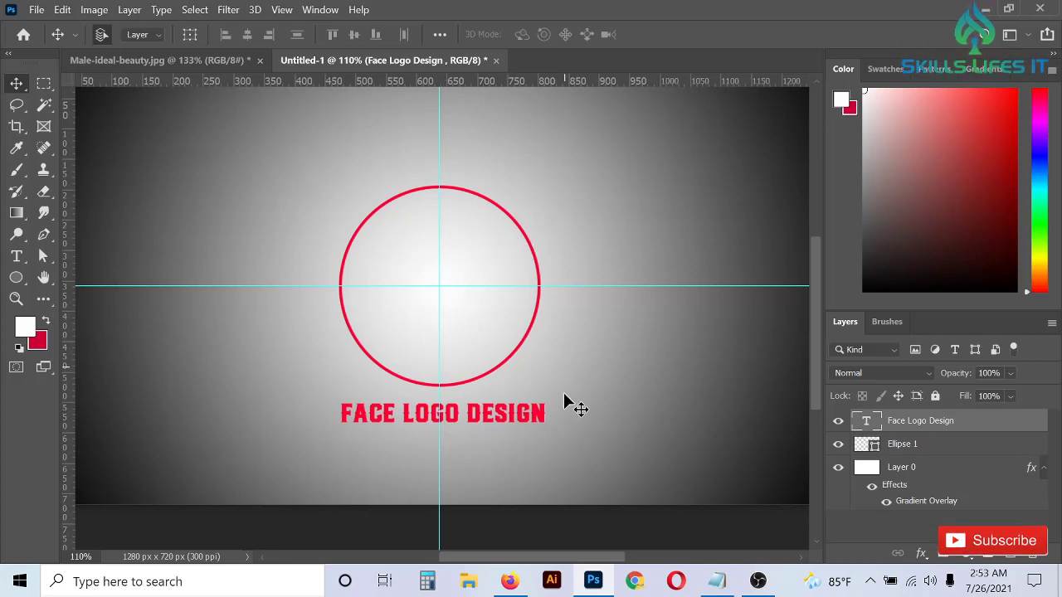
{"action": "left_click", "coordinate": [189, 55]}
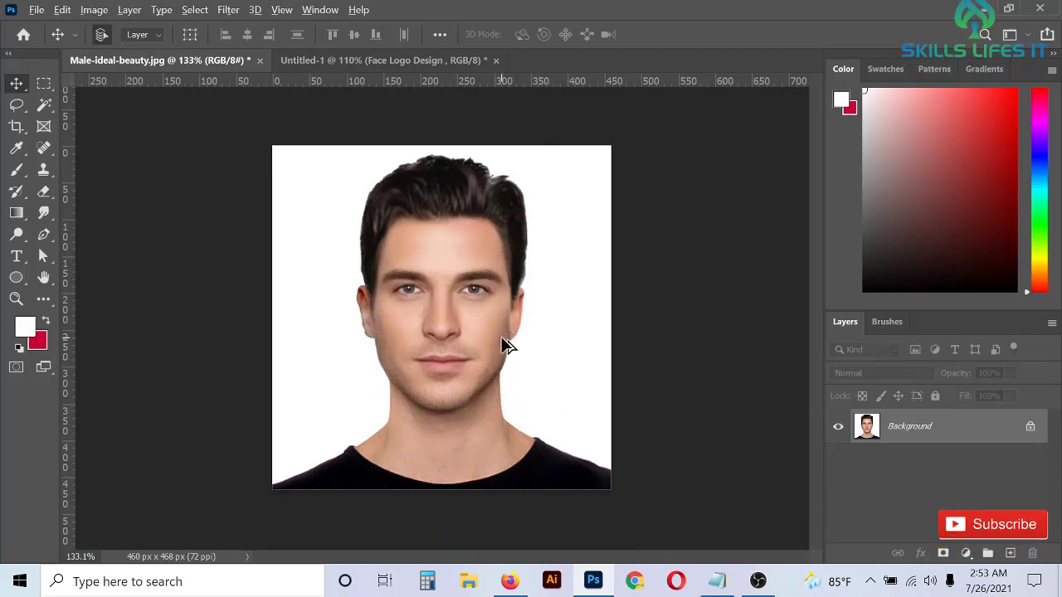
Start a Pen path left of the chin with curved anchors along the chin and right jaw
{"action": "scroll", "coordinate": [494, 340], "scroll_direction": "up", "scroll_amount": 2}
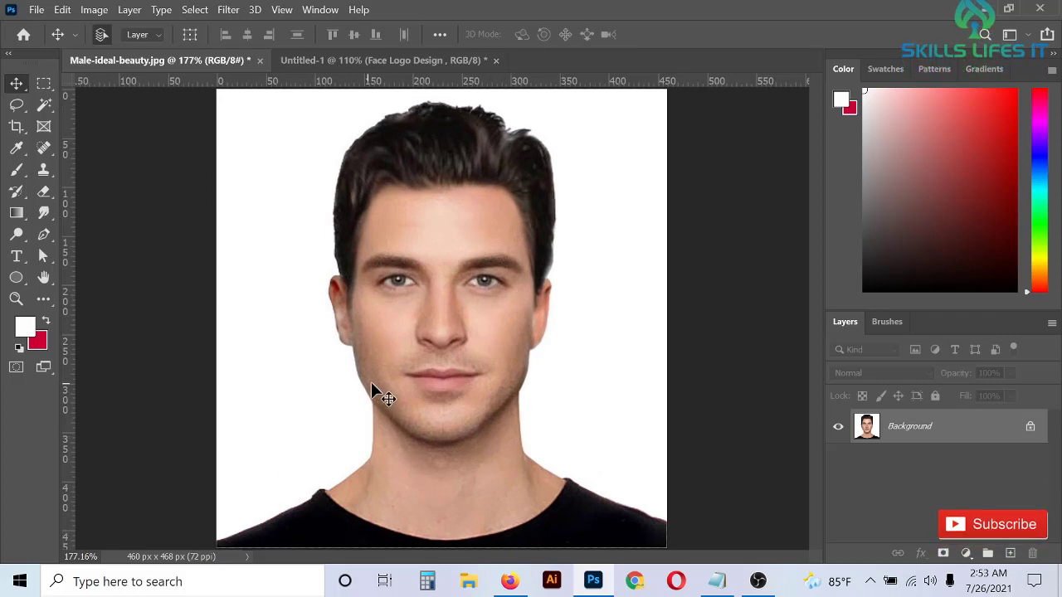
{"action": "scroll", "coordinate": [552, 412], "scroll_direction": "up", "scroll_amount": 3}
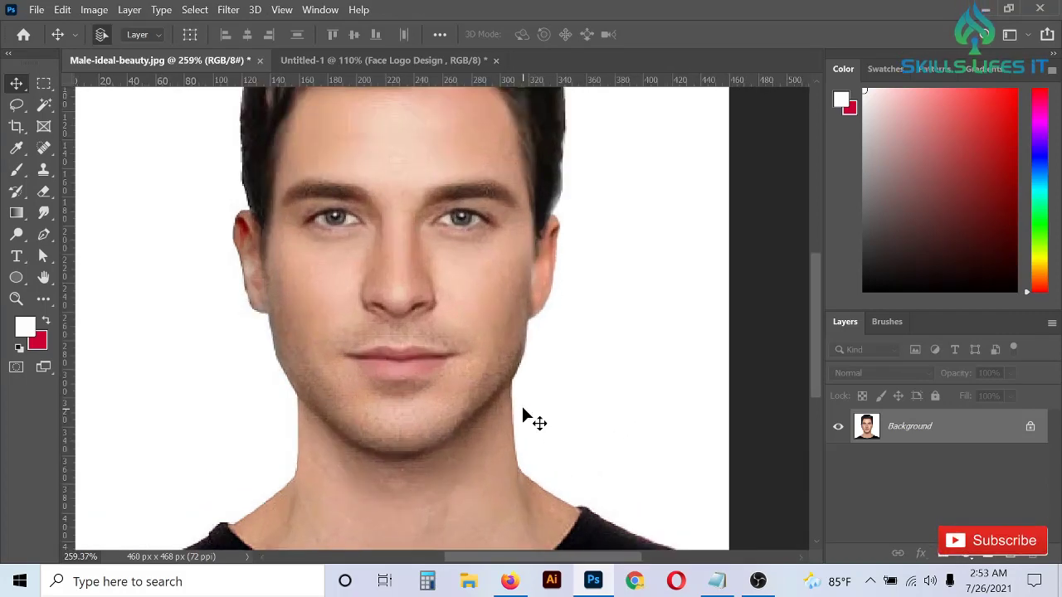
{"action": "left_click", "coordinate": [43, 234]}
{"action": "scroll", "coordinate": [360, 467], "scroll_direction": "up", "scroll_amount": 2}
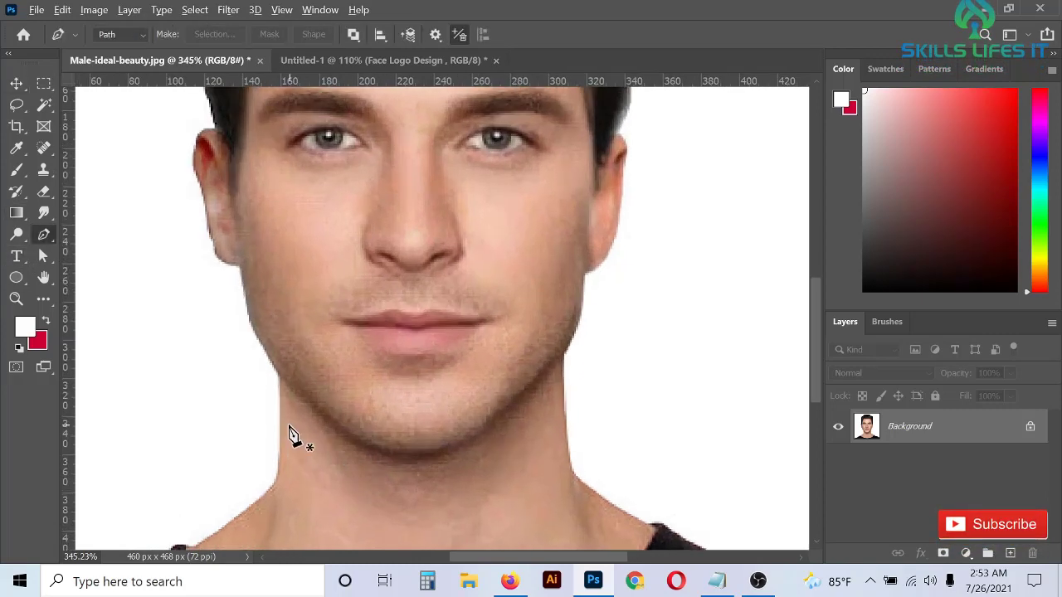
{"action": "scroll", "coordinate": [286, 410], "scroll_direction": "up", "scroll_amount": 2}
{"action": "left_click", "coordinate": [211, 305]}
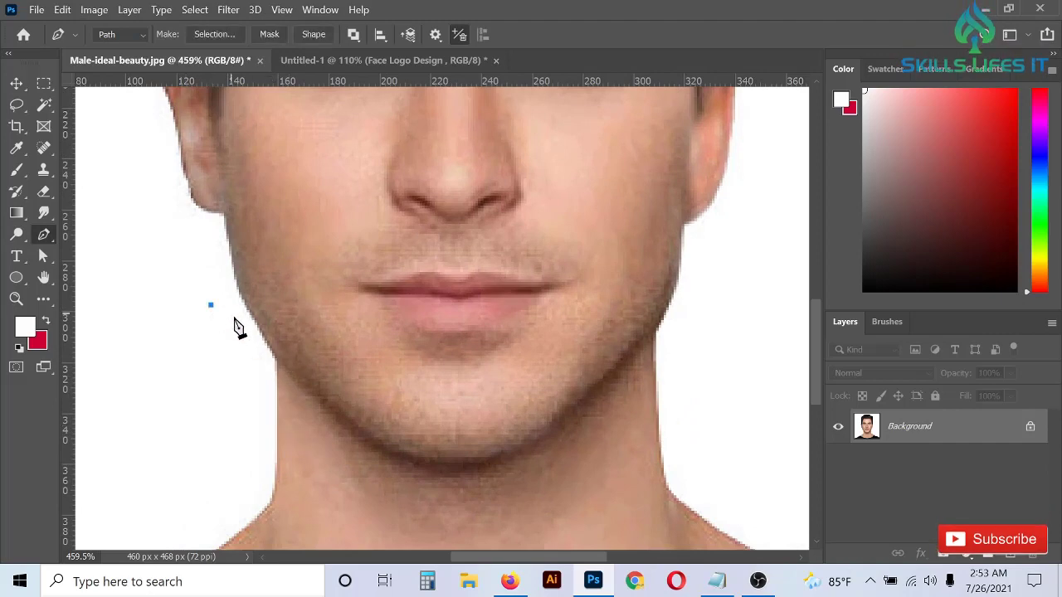
{"action": "left_click", "coordinate": [273, 359]}
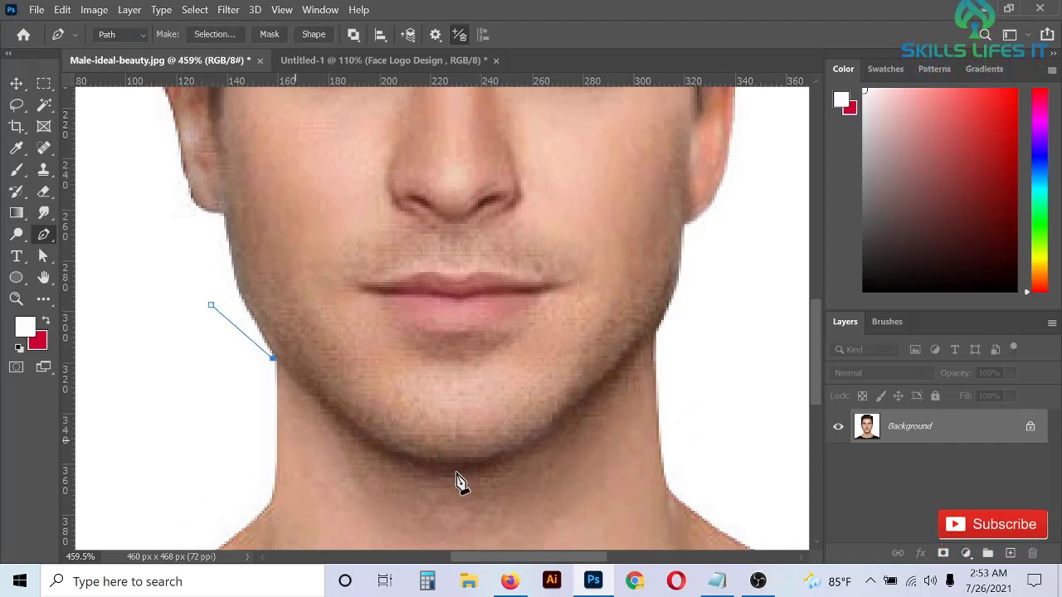
{"action": "left_click_drag", "start_coordinate": [435, 462], "coordinate": [489, 463]}
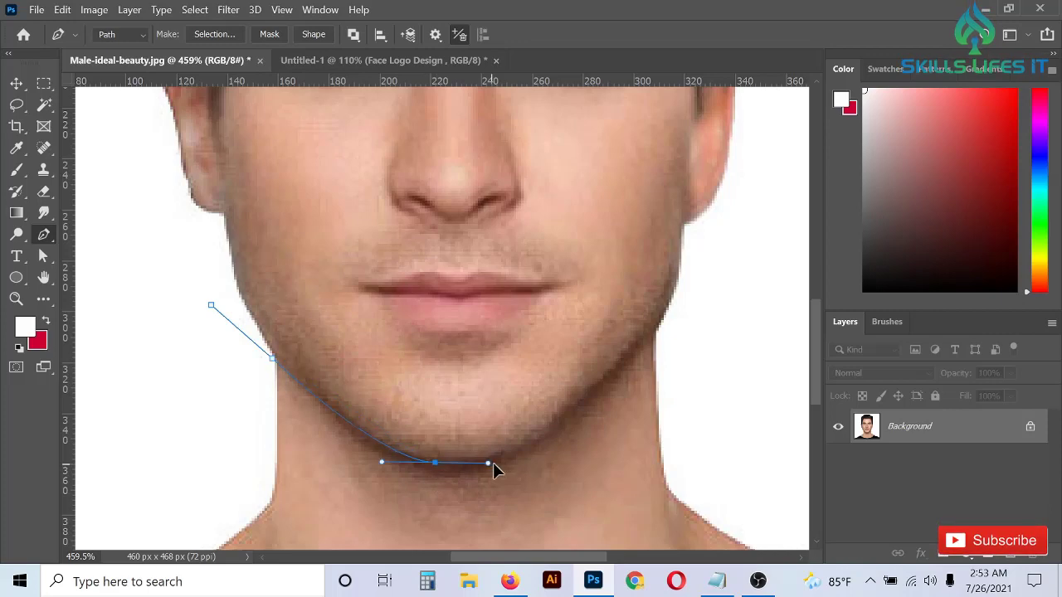
{"action": "left_click", "coordinate": [435, 462], "text": "alt"}
{"action": "mouse_move", "coordinate": [623, 353]}
{"action": "left_mouse_down"}
{"action": "mouse_move", "coordinate": [695, 222]}
{"action": "mouse_move", "coordinate": [709, 221]}
{"action": "left_mouse_up"}
{"action": "left_click", "coordinate": [623, 354], "text": "alt"}
{"action": "left_click", "coordinate": [673, 297]}
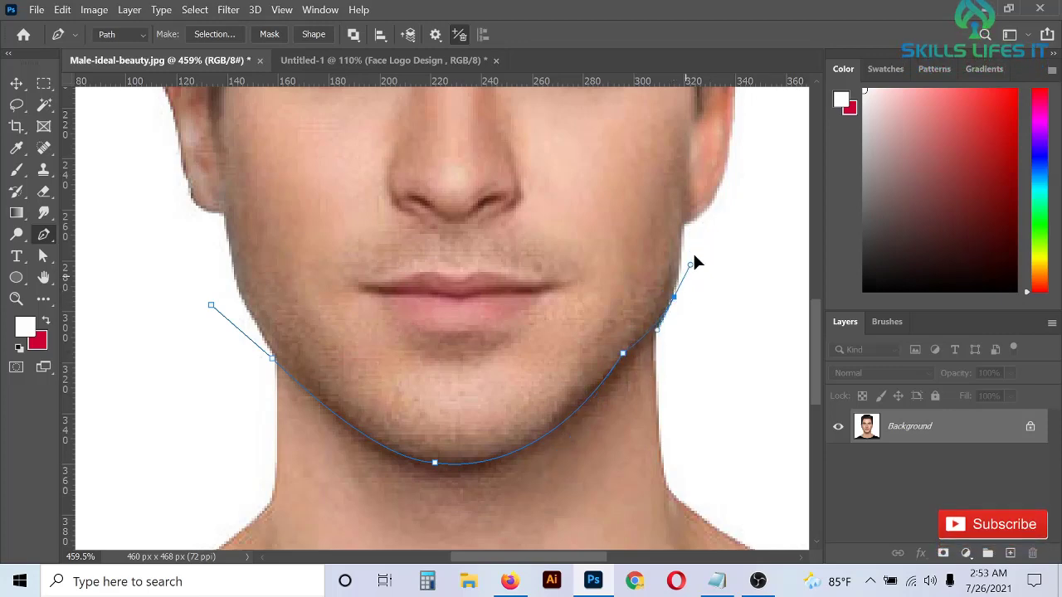
{"action": "left_click_drag", "start_coordinate": [697, 247], "coordinate": [701, 250]}
{"action": "left_click", "coordinate": [673, 298], "text": "alt"}
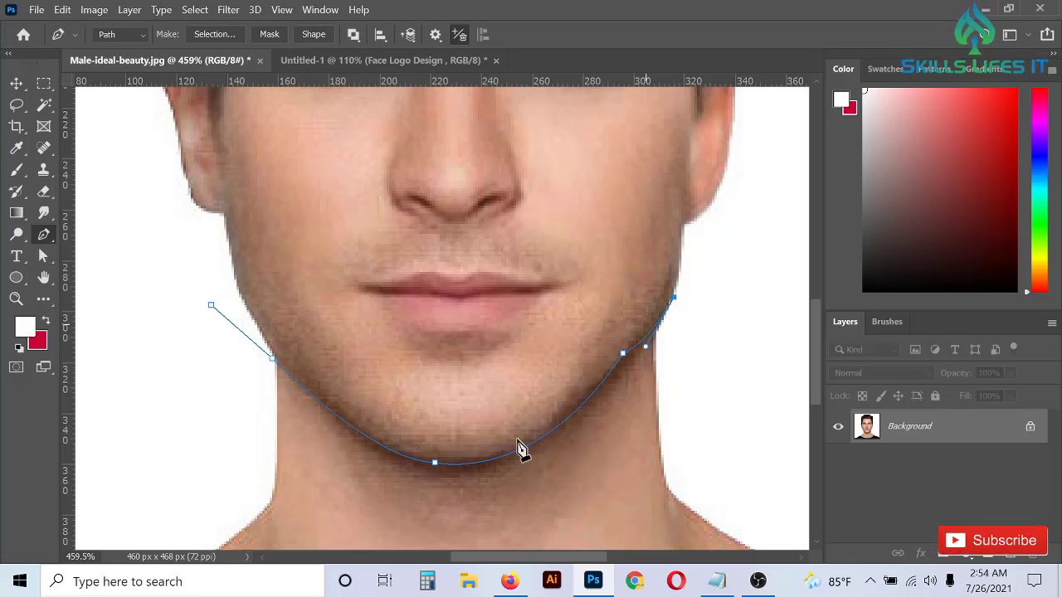
Continue the path up the right side, over the top and down the left, closing it
{"action": "scroll", "coordinate": [441, 464], "scroll_direction": "down", "scroll_amount": 2}
{"action": "scroll", "coordinate": [443, 466], "scroll_direction": "up", "scroll_amount": 2}
{"action": "scroll", "coordinate": [446, 466], "scroll_direction": "down", "scroll_amount": 2}
{"action": "scroll", "coordinate": [442, 466], "scroll_direction": "down", "scroll_amount": 2}
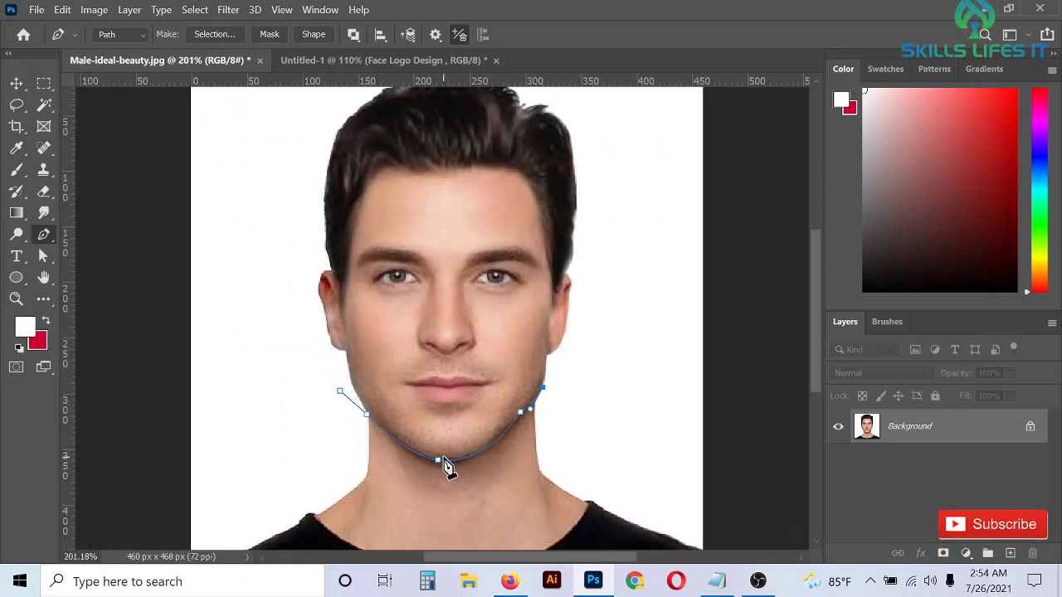
{"action": "left_click", "coordinate": [597, 363]}
{"action": "left_click", "coordinate": [633, 233]}
{"action": "left_click", "coordinate": [628, 156]}
{"action": "scroll", "coordinate": [566, 222], "scroll_direction": "up", "scroll_amount": 2}
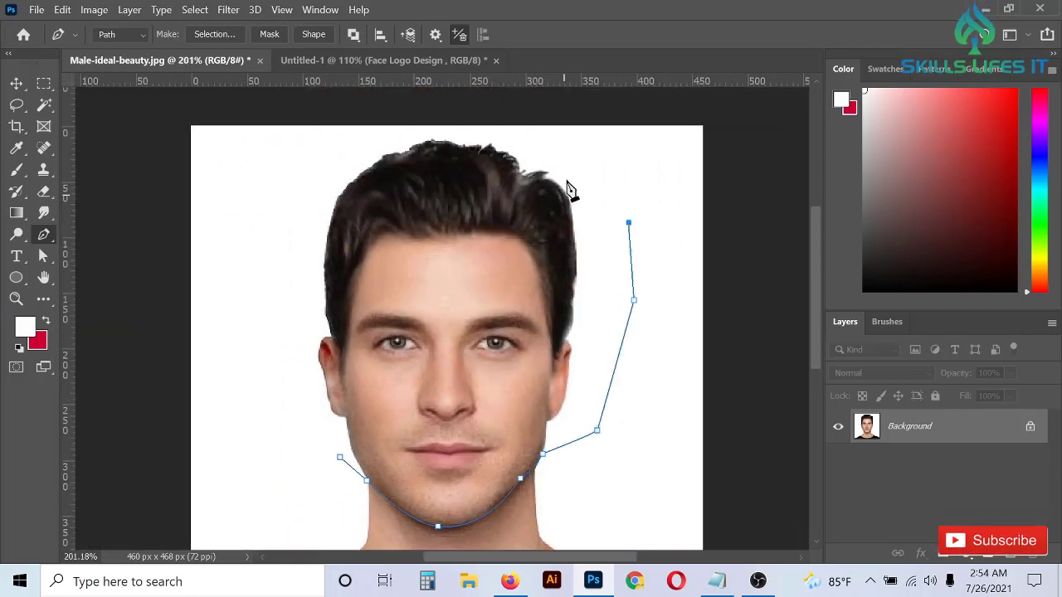
{"action": "left_click", "coordinate": [566, 151]}
{"action": "left_click", "coordinate": [448, 123]}
{"action": "left_click", "coordinate": [336, 139]}
{"action": "left_click", "coordinate": [272, 248]}
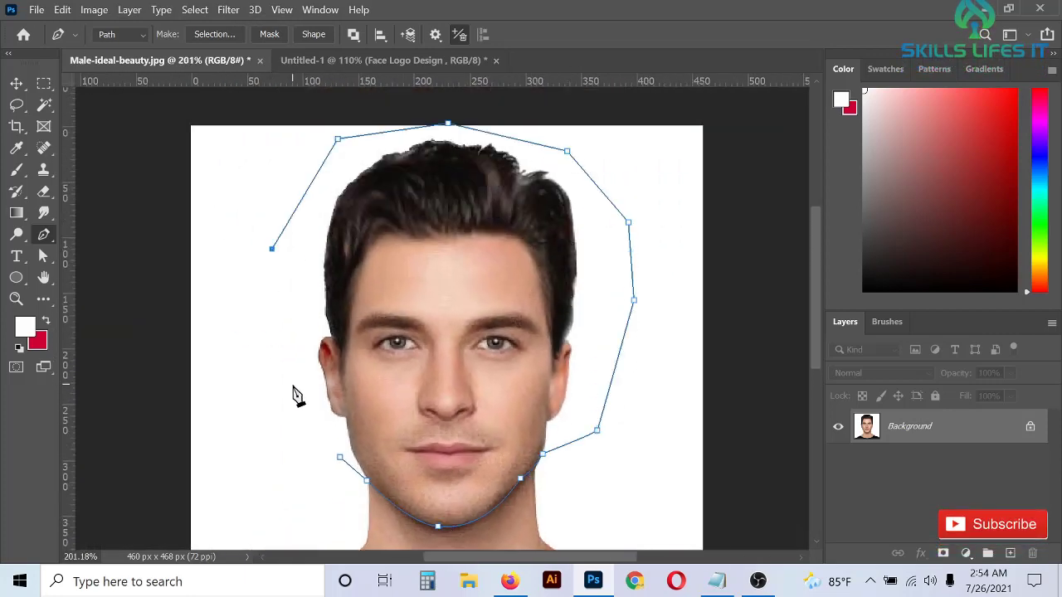
{"action": "left_click", "coordinate": [292, 384]}
{"action": "left_click", "coordinate": [327, 471]}
{"action": "left_click", "coordinate": [340, 467]}
Add an extra anchor point on the chin curve
{"action": "scroll", "coordinate": [506, 486], "scroll_direction": "down", "scroll_amount": 1}
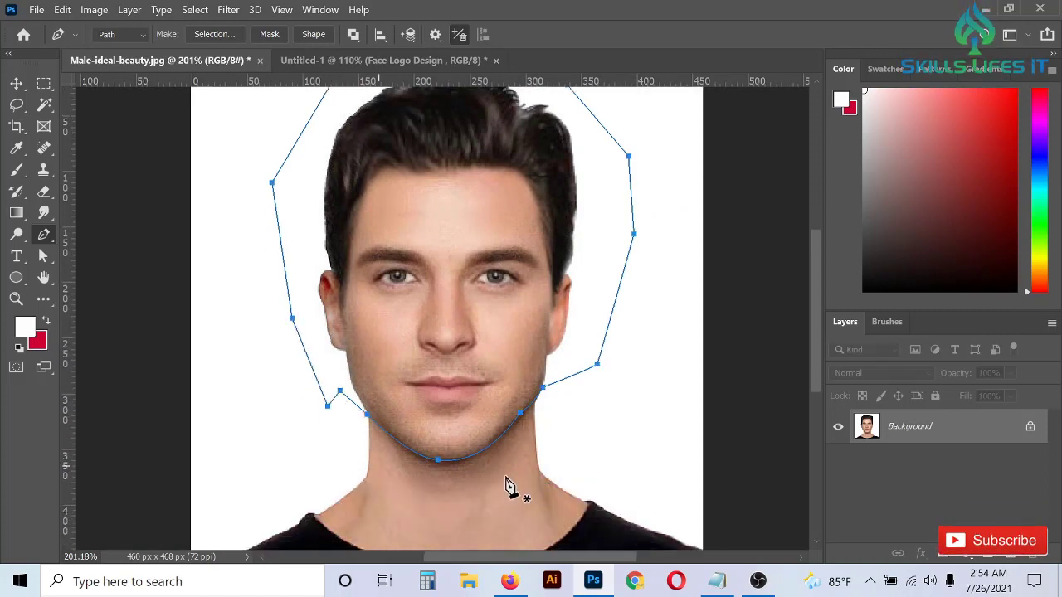
{"action": "scroll", "coordinate": [548, 451], "scroll_direction": "up", "scroll_amount": 2}
{"action": "scroll", "coordinate": [529, 423], "scroll_direction": "up", "scroll_amount": 2}
{"action": "left_click", "coordinate": [497, 390]}
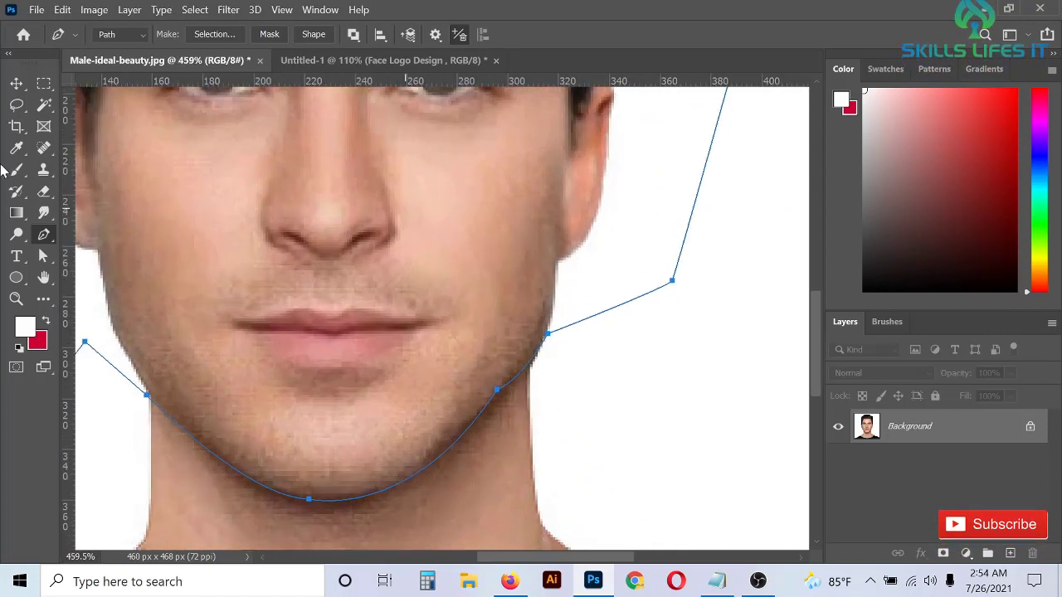
{"action": "left_click", "coordinate": [44, 256]}
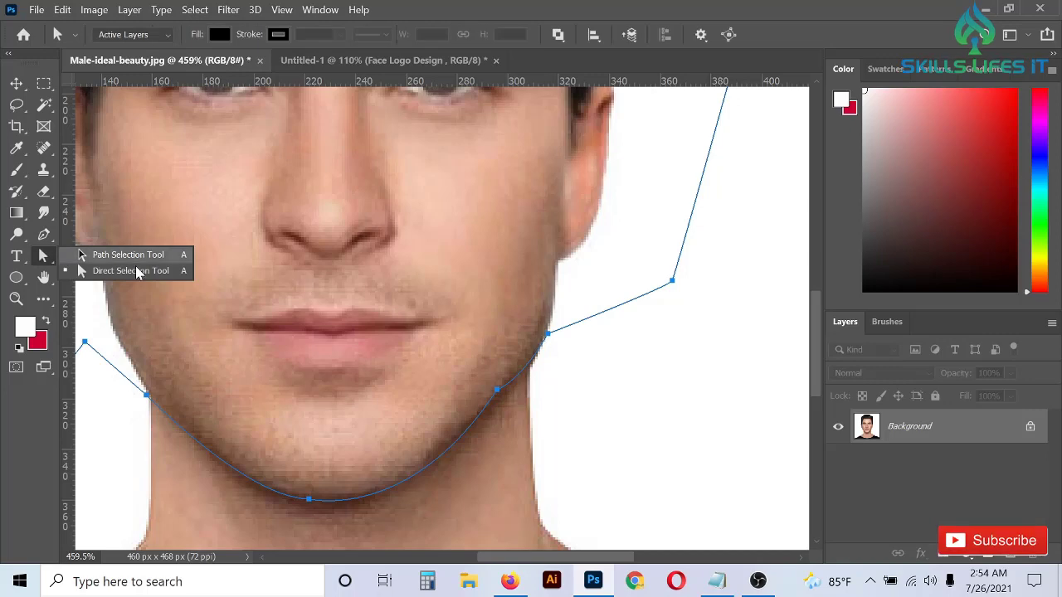
With Direct Selection, pull the chin anchor down and bend its handles to fit the jaw
{"action": "left_click", "coordinate": [130, 271]}
{"action": "scroll", "coordinate": [482, 415], "scroll_direction": "up", "scroll_amount": 1}
{"action": "scroll", "coordinate": [493, 398], "scroll_direction": "up", "scroll_amount": 1}
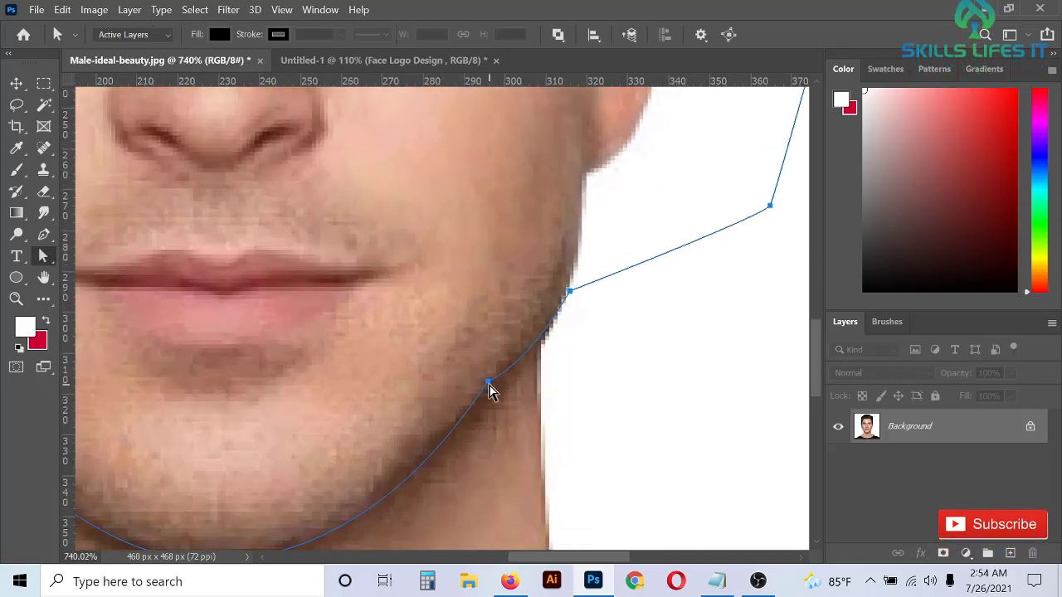
{"action": "left_click_drag", "start_coordinate": [489, 392], "coordinate": [491, 398]}
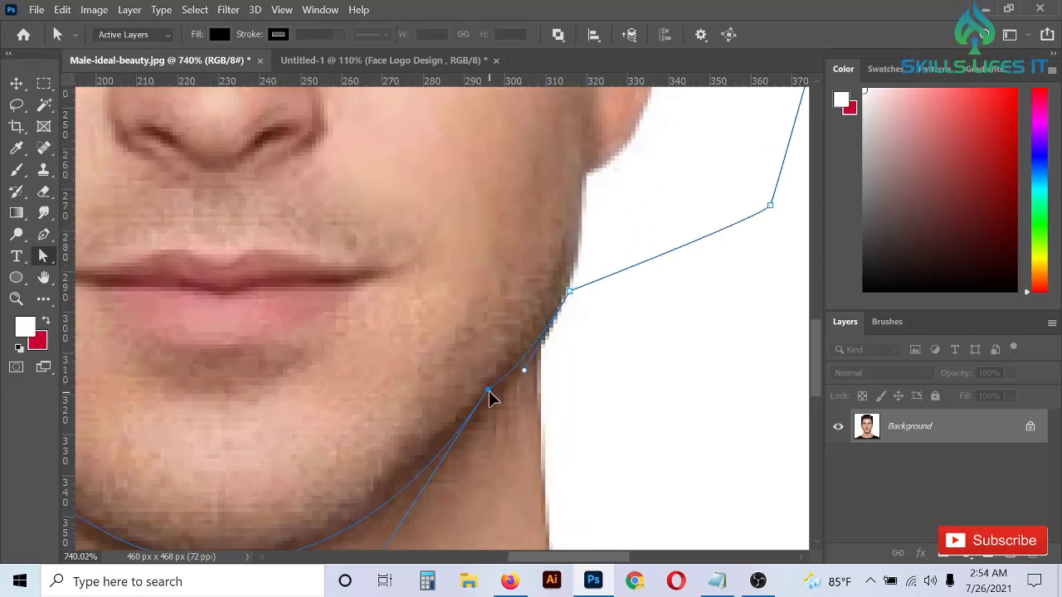
{"action": "scroll", "coordinate": [496, 334], "scroll_direction": "down", "scroll_amount": 1}
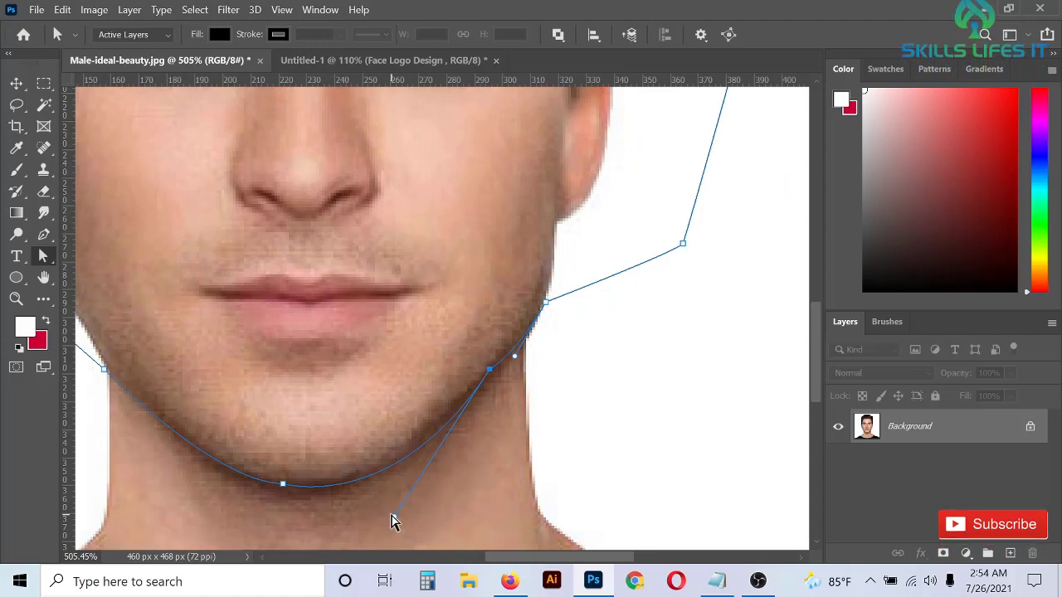
{"action": "left_click_drag", "start_coordinate": [394, 515], "coordinate": [362, 511]}
{"action": "left_click_drag", "start_coordinate": [517, 357], "coordinate": [509, 352]}
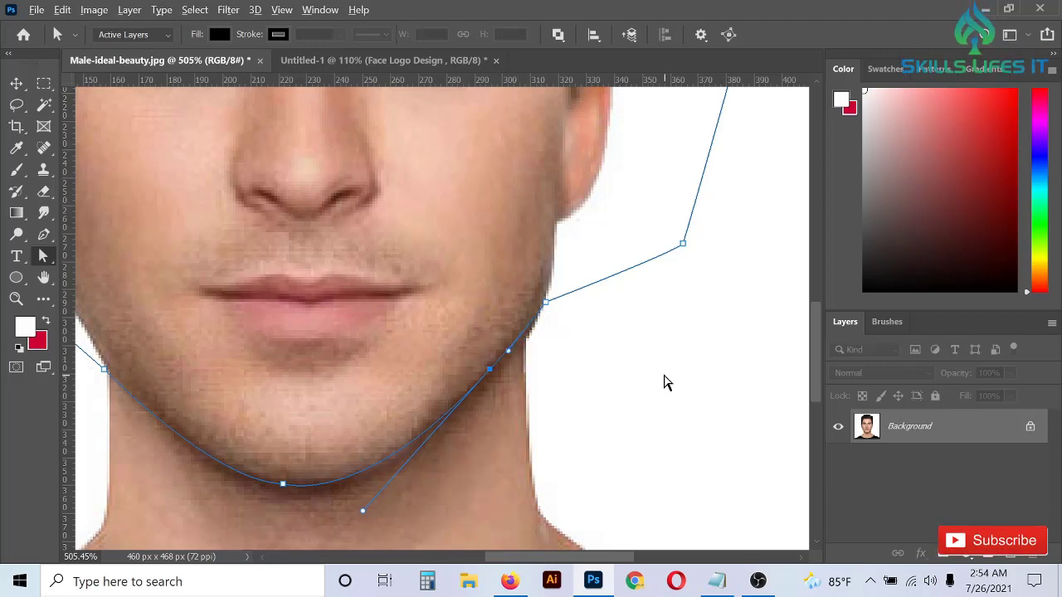
{"action": "scroll", "coordinate": [664, 382], "scroll_direction": "down", "scroll_amount": 2}
{"action": "scroll", "coordinate": [316, 421], "scroll_direction": "down", "scroll_amount": 1}
{"action": "scroll", "coordinate": [436, 441], "scroll_direction": "down", "scroll_amount": 1}
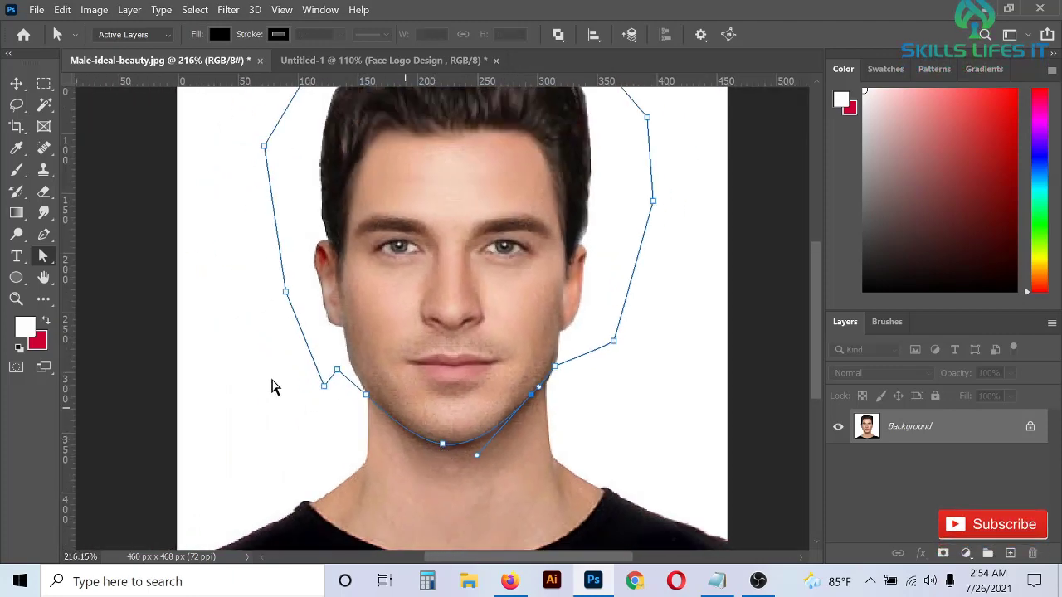
{"action": "scroll", "coordinate": [275, 384], "scroll_direction": "down", "scroll_amount": 1}
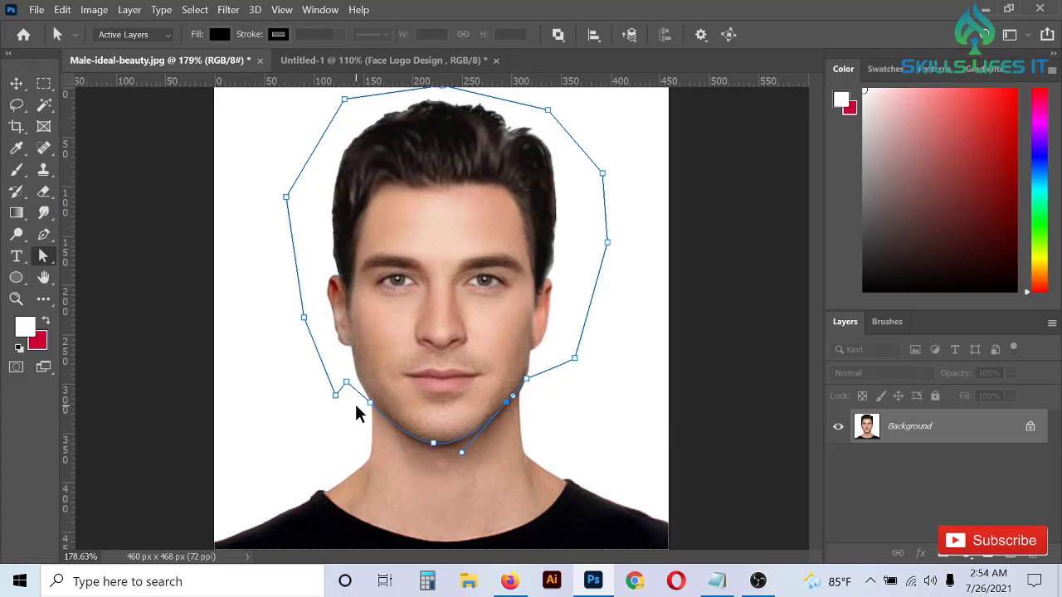
Turn the path into a selection, copy the head to Layer 1, and hide Background
{"action": "key", "text": "ctrl+Return"}
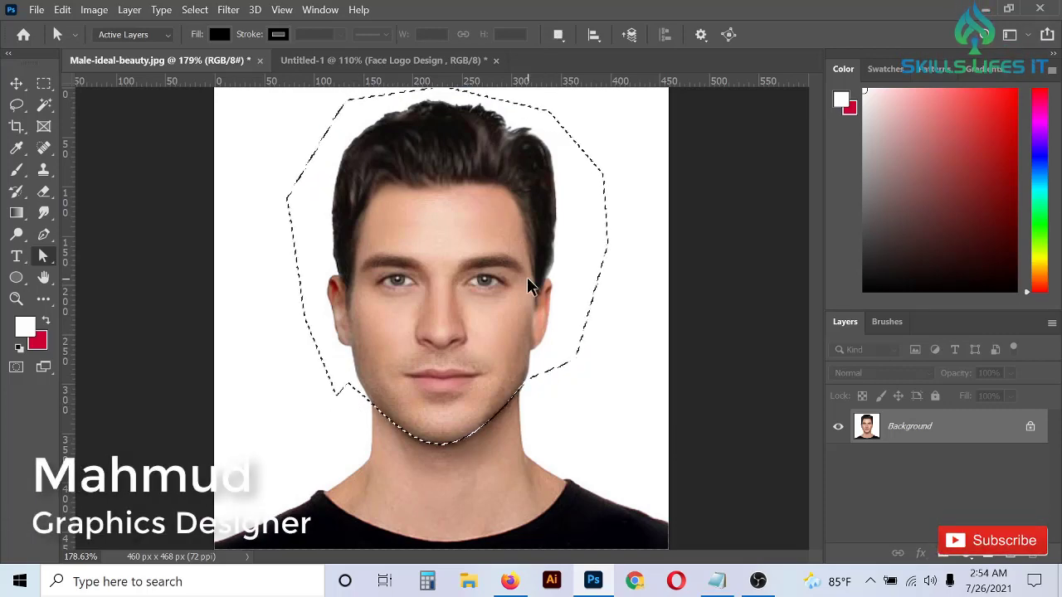
{"action": "key", "text": "ctrl+j"}
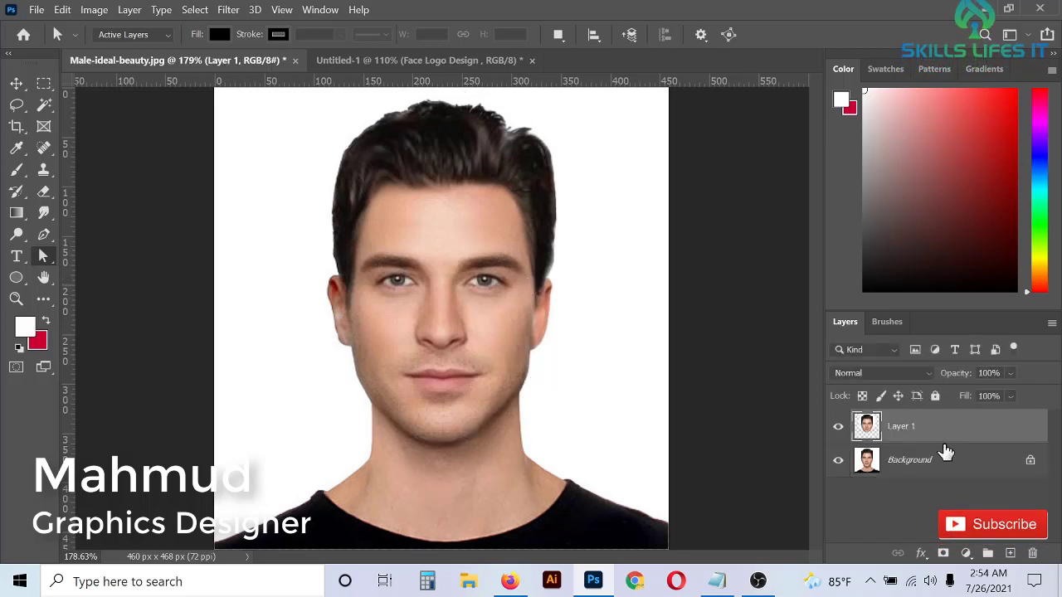
{"action": "left_click", "coordinate": [838, 461]}
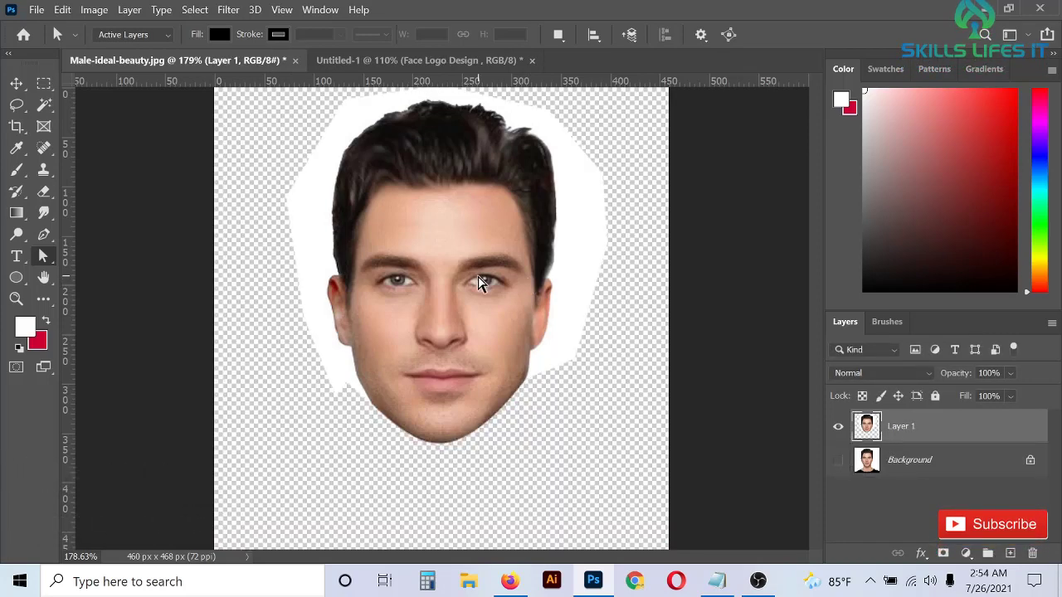
{"action": "scroll", "coordinate": [393, 280], "scroll_direction": "down", "scroll_amount": 2}
{"action": "scroll", "coordinate": [476, 253], "scroll_direction": "up", "scroll_amount": 1}
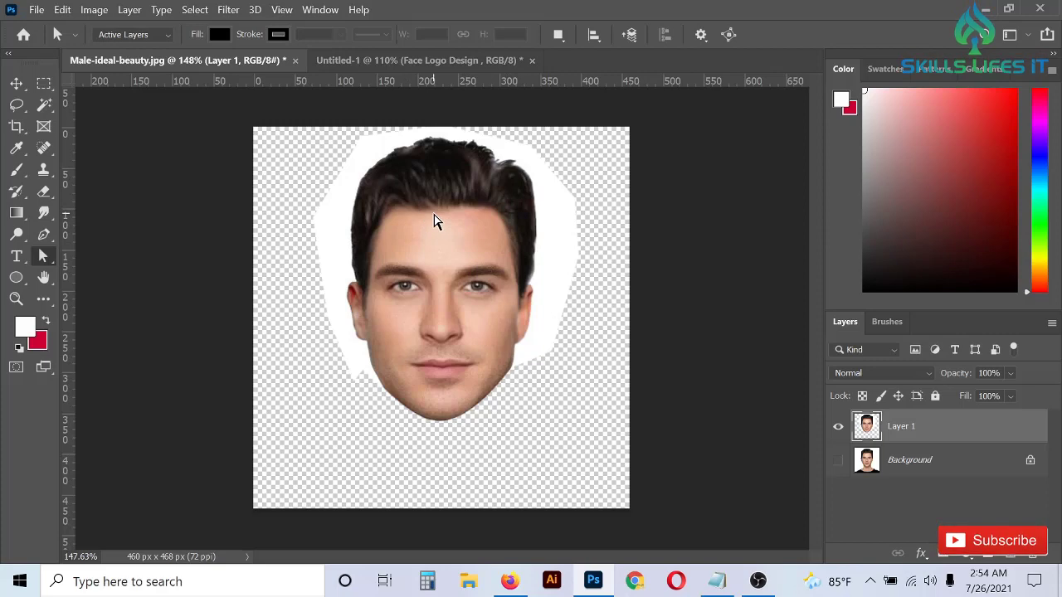
Apply a Threshold at level 121 to the Layer 1 face, then move it right and down
{"action": "left_click", "coordinate": [98, 10]}
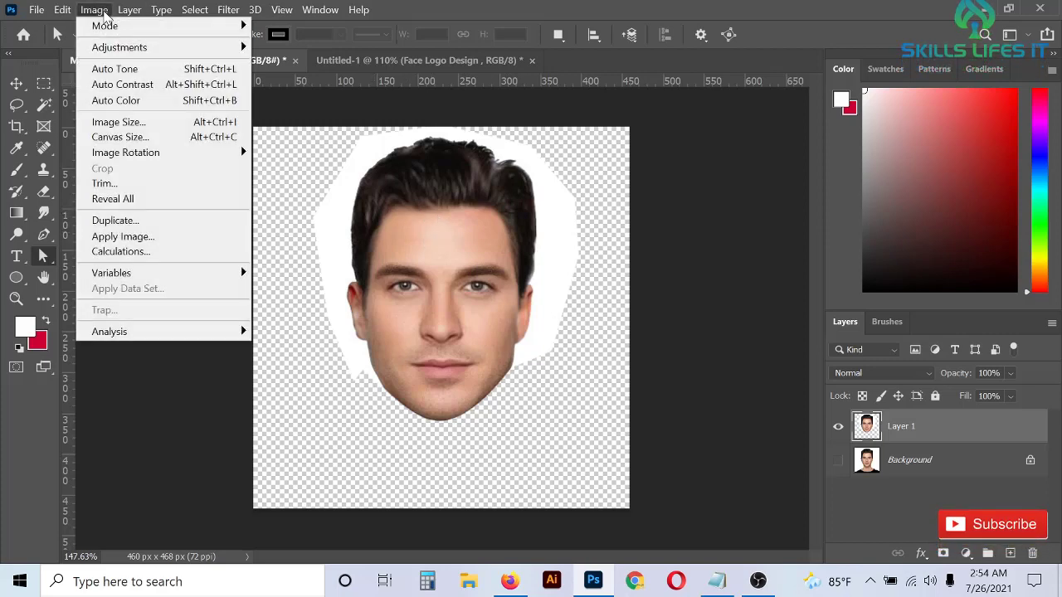
{"action": "mouse_move", "coordinate": [120, 47]}
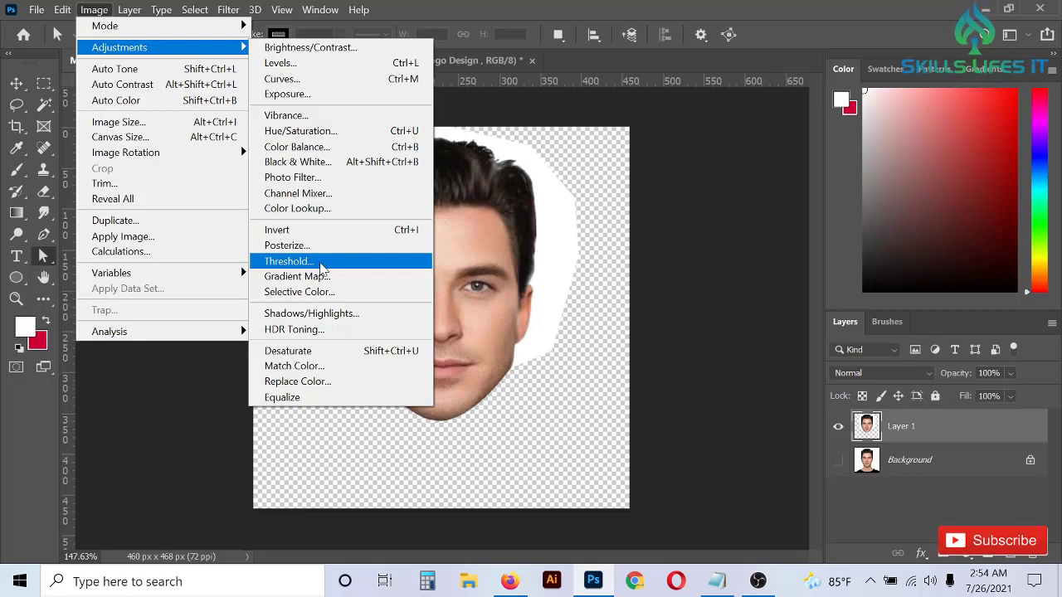
{"action": "left_click", "coordinate": [322, 266]}
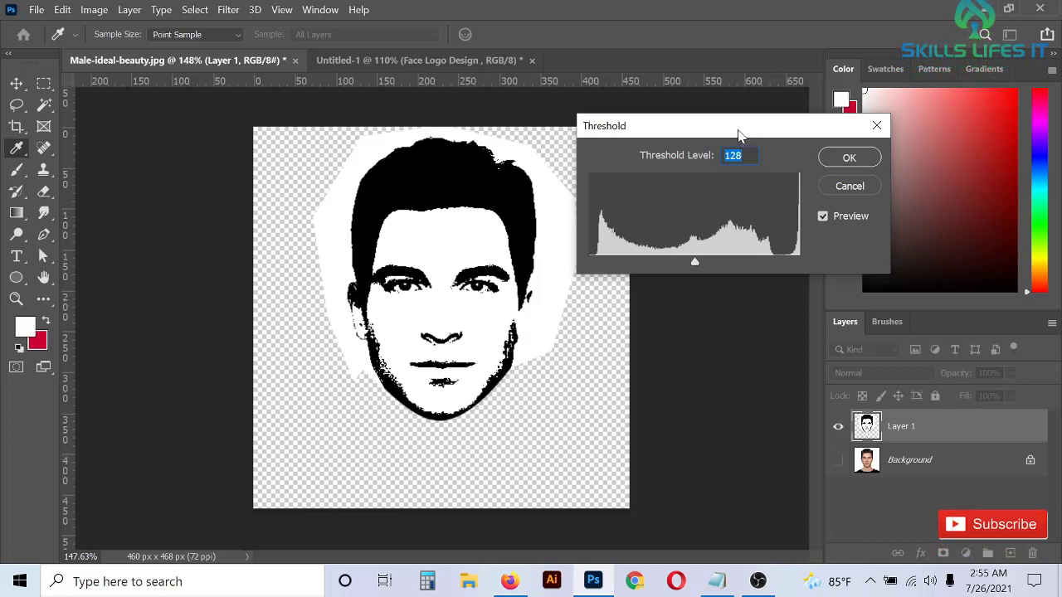
{"action": "left_click_drag", "start_coordinate": [738, 135], "coordinate": [741, 174]}
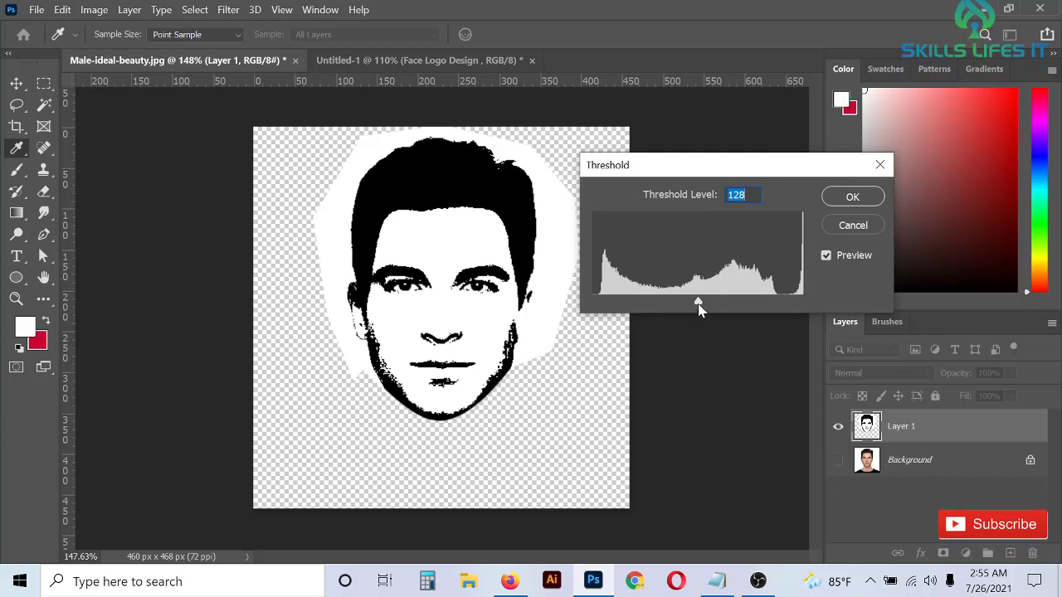
{"action": "mouse_move", "coordinate": [698, 303]}
{"action": "left_mouse_down"}
{"action": "mouse_move", "coordinate": [685, 304]}
{"action": "mouse_move", "coordinate": [803, 304]}
{"action": "mouse_move", "coordinate": [601, 300]}
{"action": "mouse_move", "coordinate": [717, 302]}
{"action": "mouse_move", "coordinate": [696, 299]}
{"action": "left_mouse_up"}
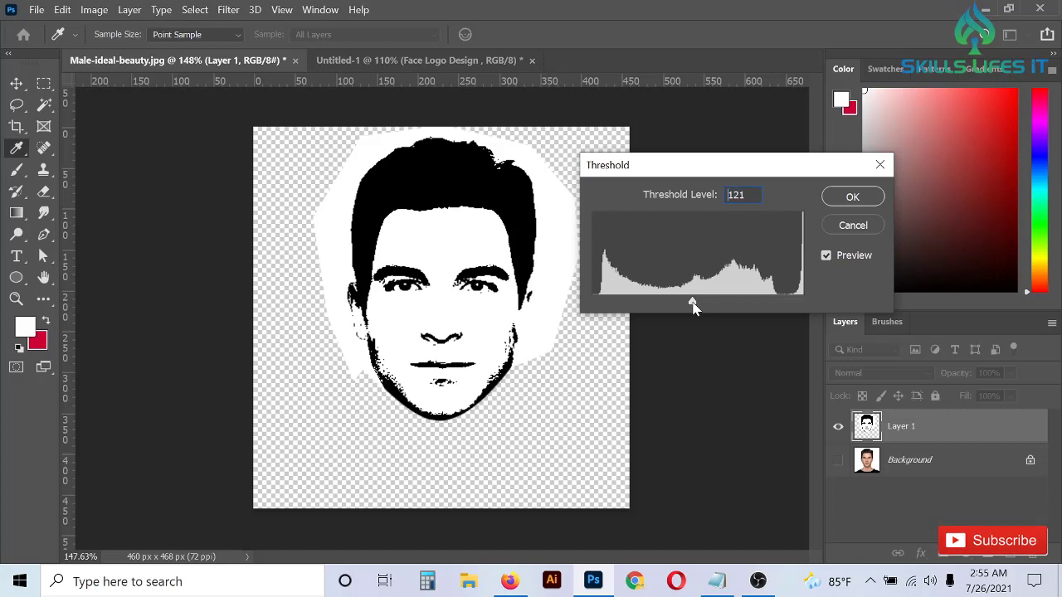
{"action": "left_click", "coordinate": [693, 307]}
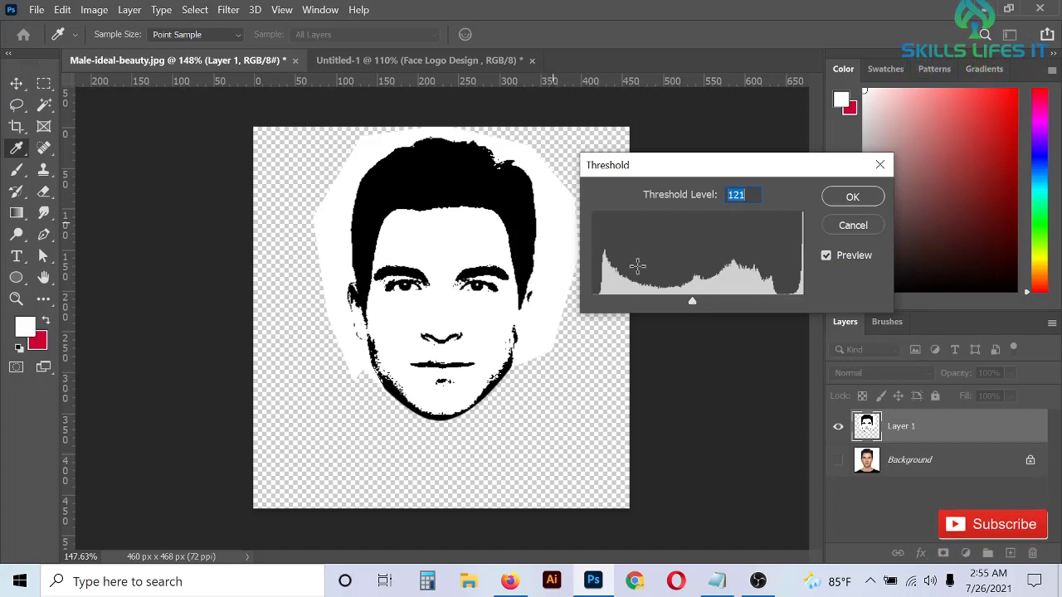
{"action": "left_click", "coordinate": [851, 197]}
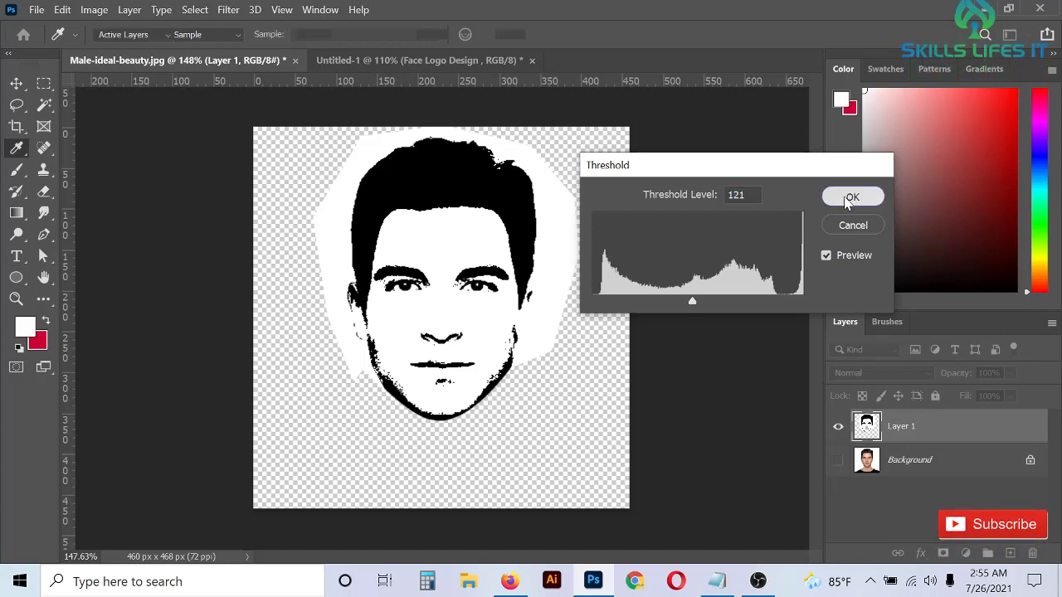
{"action": "left_click", "coordinate": [17, 84]}
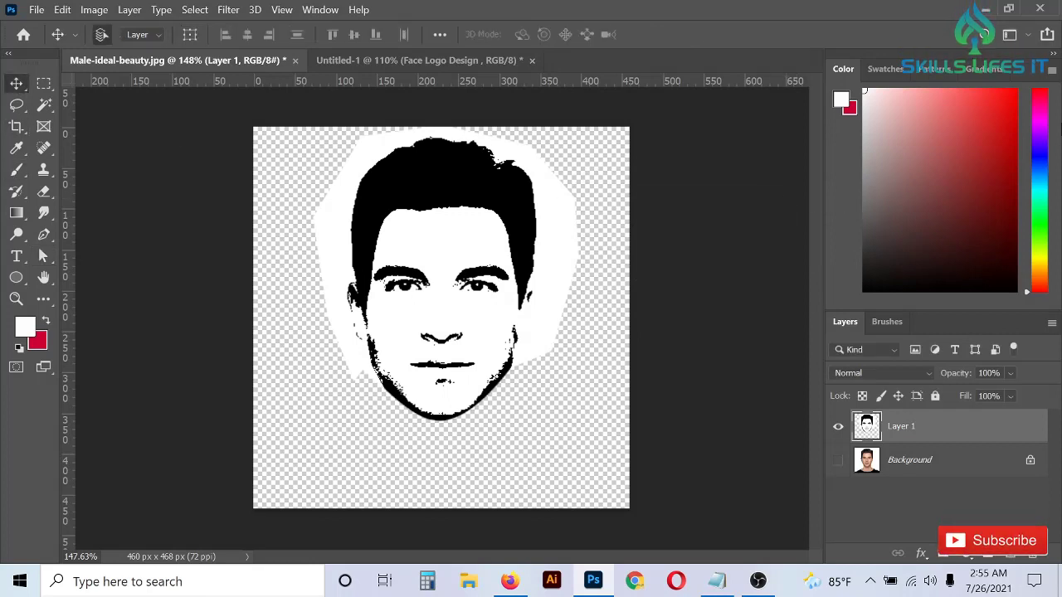
{"action": "left_click_drag", "start_coordinate": [469, 190], "coordinate": [490, 240]}
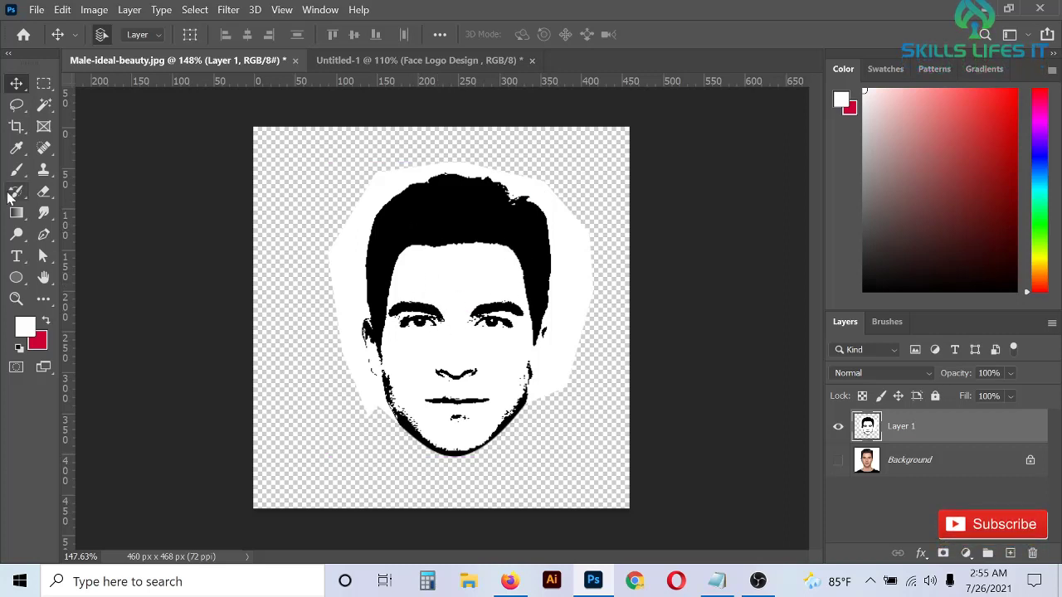
Delete the white surround with the Magic Wand, leaving the black face stencil on transparency, and deselect
{"action": "left_click", "coordinate": [25, 108]}
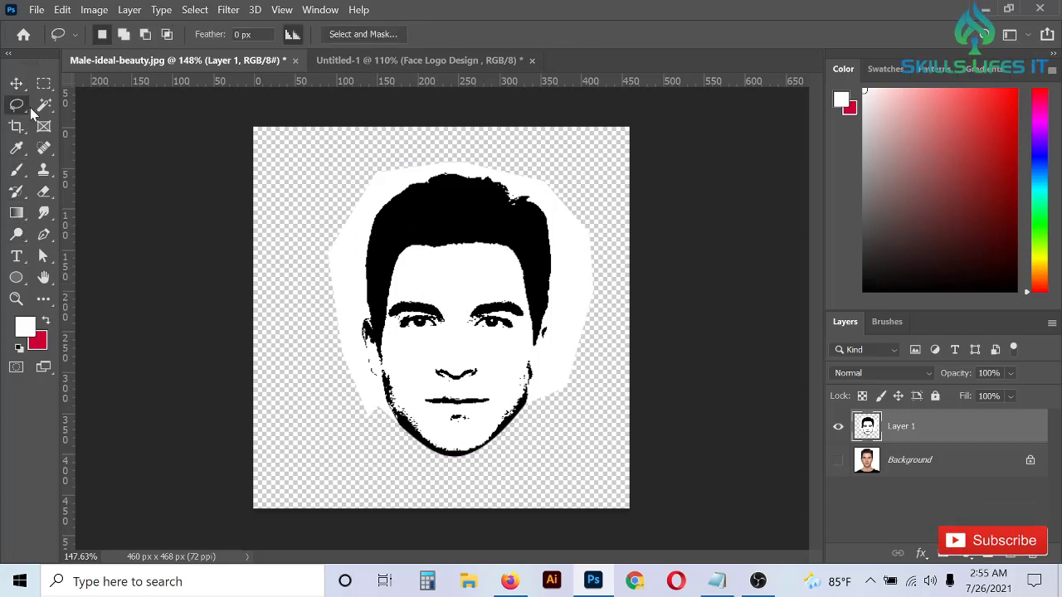
{"action": "left_click", "coordinate": [43, 106]}
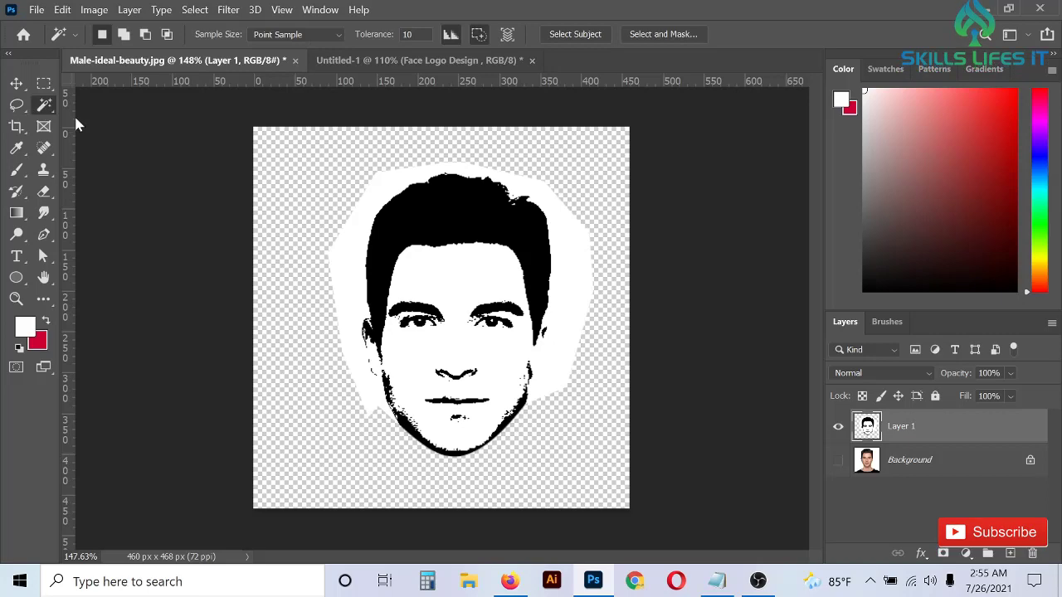
{"action": "left_click", "coordinate": [575, 278]}
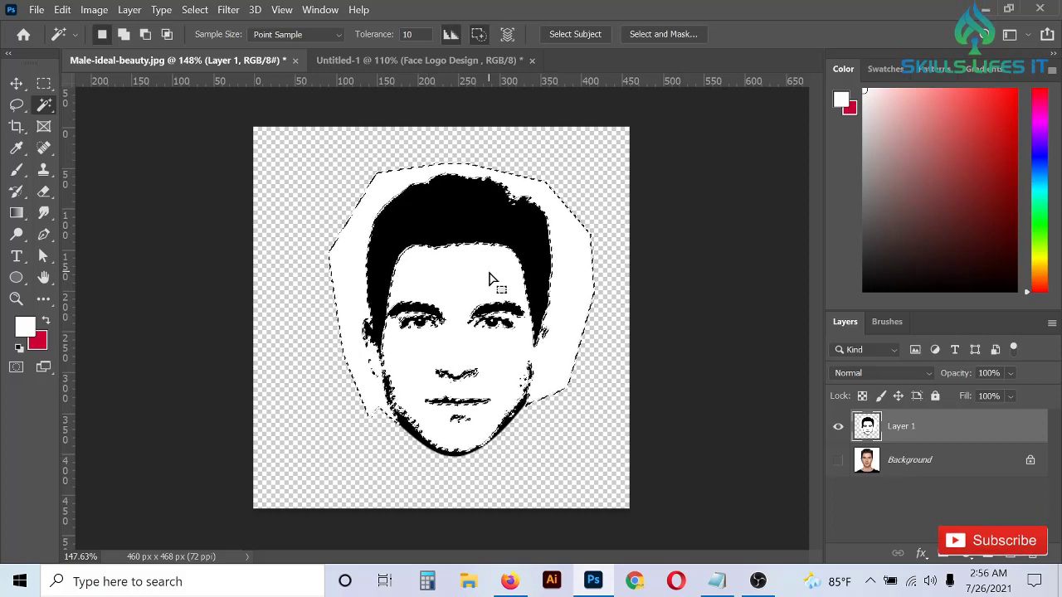
{"action": "key", "text": "Delete"}
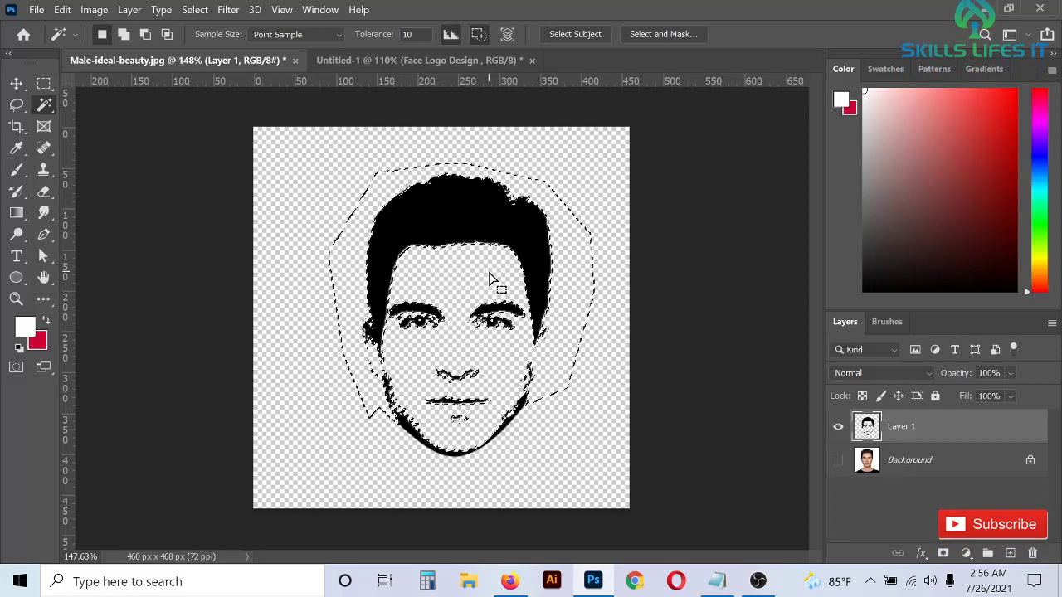
{"action": "left_click", "coordinate": [627, 239]}
{"action": "key", "text": "ctrl+d"}
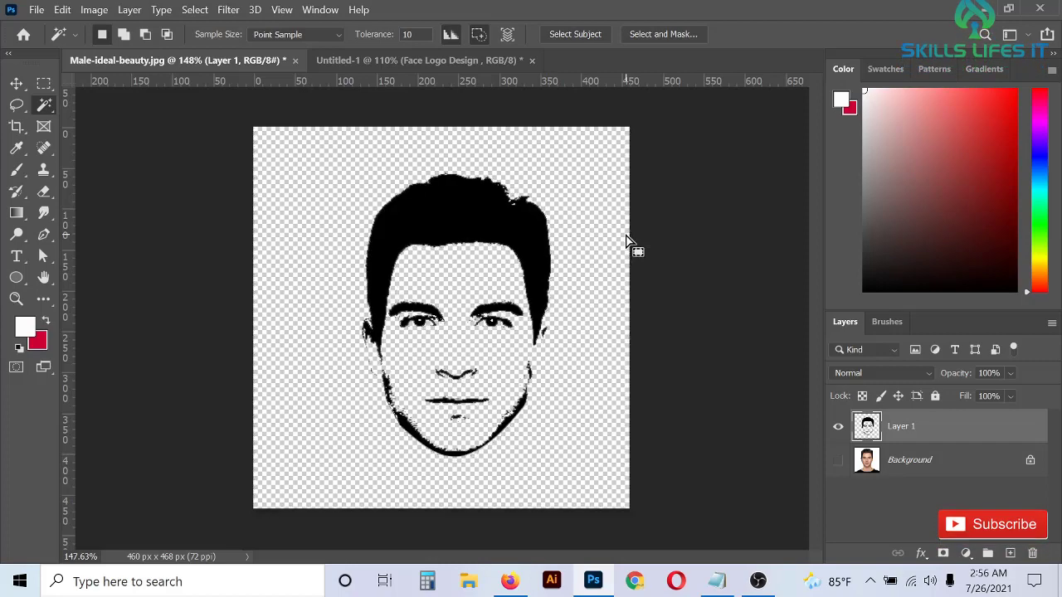
{"action": "scroll", "coordinate": [465, 313], "scroll_direction": "up", "scroll_amount": 3}
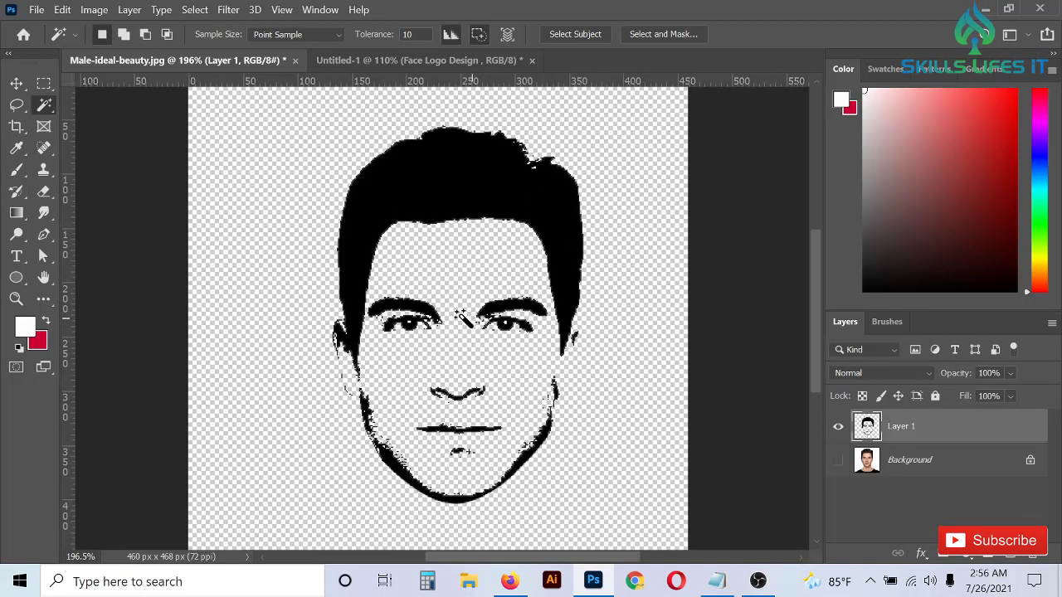
{"action": "scroll", "coordinate": [421, 363], "scroll_direction": "down", "scroll_amount": 2}
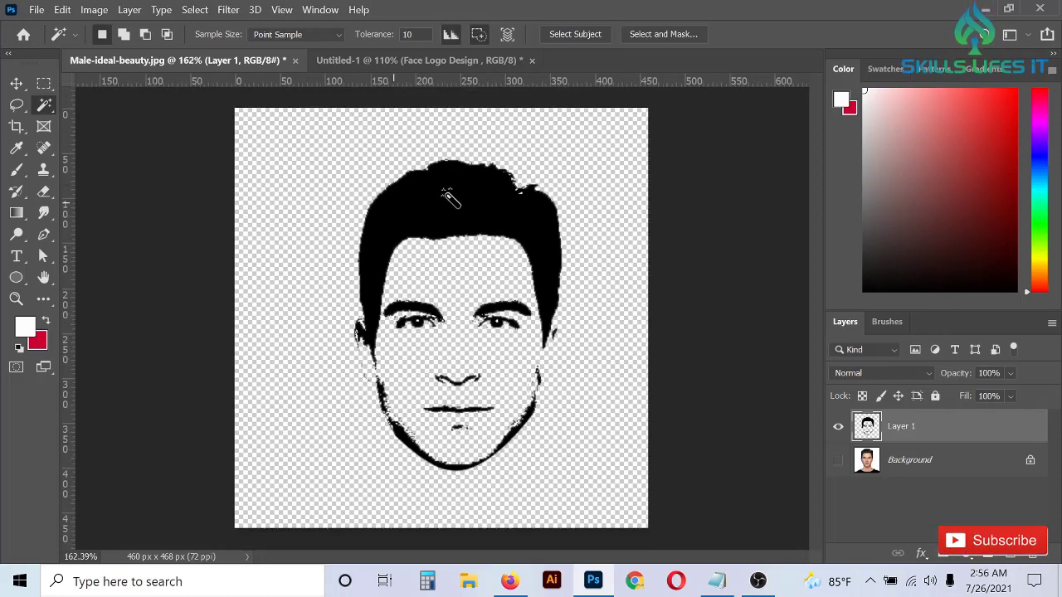
{"action": "left_click", "coordinate": [17, 84]}
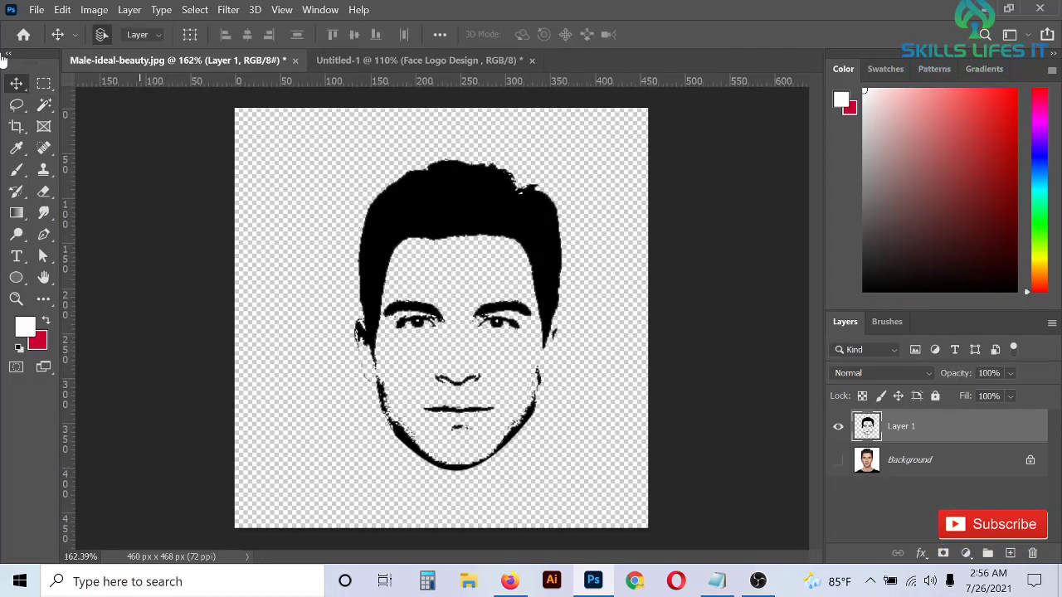
Reposition the face stencil up and slightly left over the red circle
{"action": "mouse_move", "coordinate": [445, 230]}
{"action": "left_mouse_down"}
{"action": "mouse_move", "coordinate": [445, 60]}
{"action": "mouse_move", "coordinate": [457, 303]}
{"action": "left_mouse_up"}
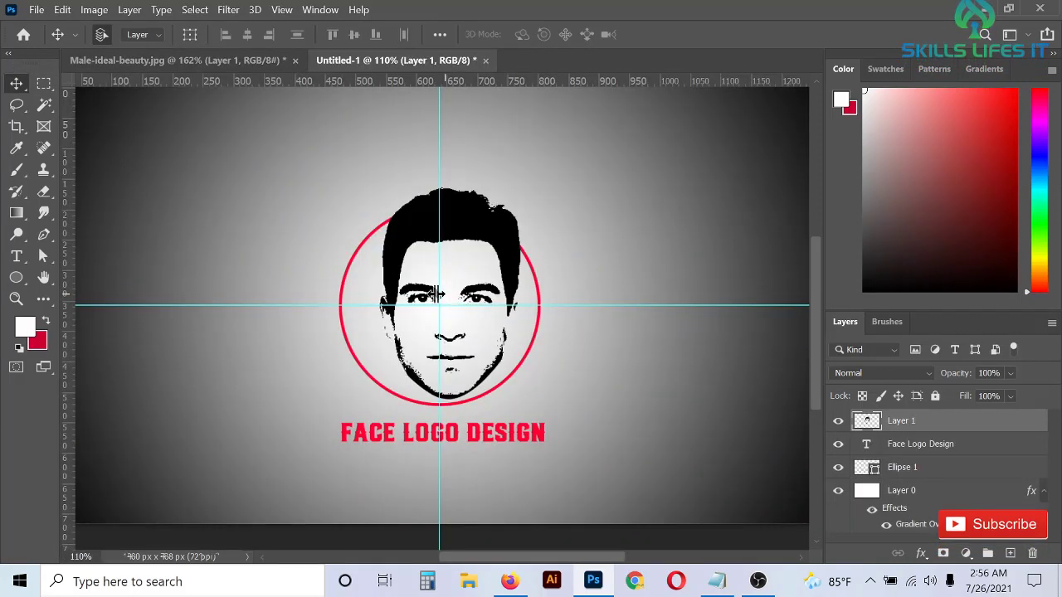
{"action": "scroll", "coordinate": [423, 292], "scroll_direction": "up", "scroll_amount": 3}
{"action": "left_click_drag", "start_coordinate": [477, 204], "coordinate": [454, 222]}
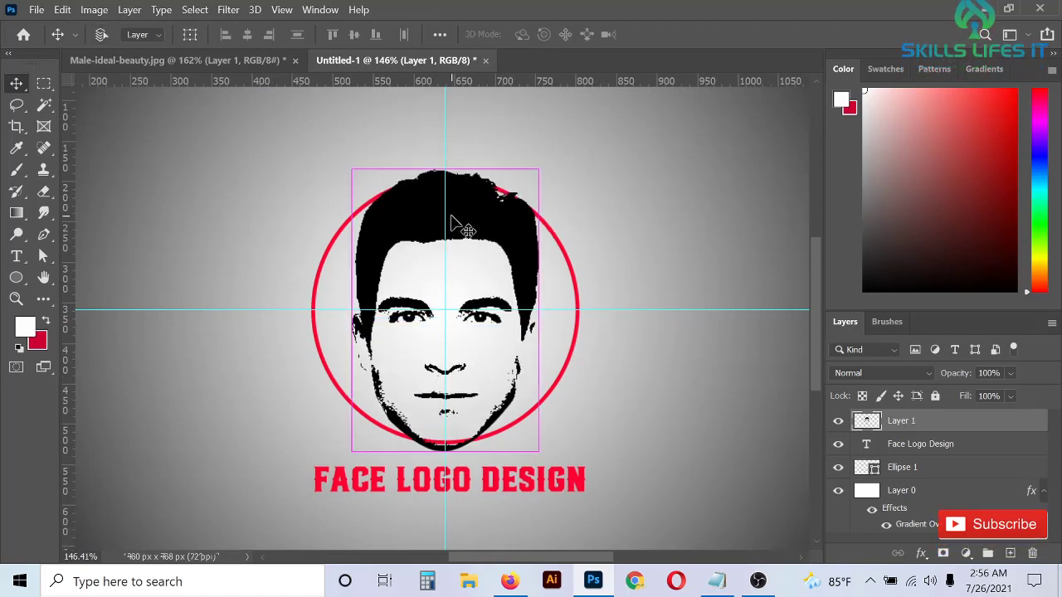
Free-transform the face to about 85% inside the red ring, snapped to the centre guides
{"action": "key", "text": "ctrl+t"}
{"action": "left_click_drag", "start_coordinate": [446, 170], "coordinate": [449, 240]}
{"action": "mouse_move", "coordinate": [481, 300]}
{"action": "left_mouse_down"}
{"action": "mouse_move", "coordinate": [481, 267]}
{"action": "mouse_move", "coordinate": [450, 267]}
{"action": "left_mouse_up"}
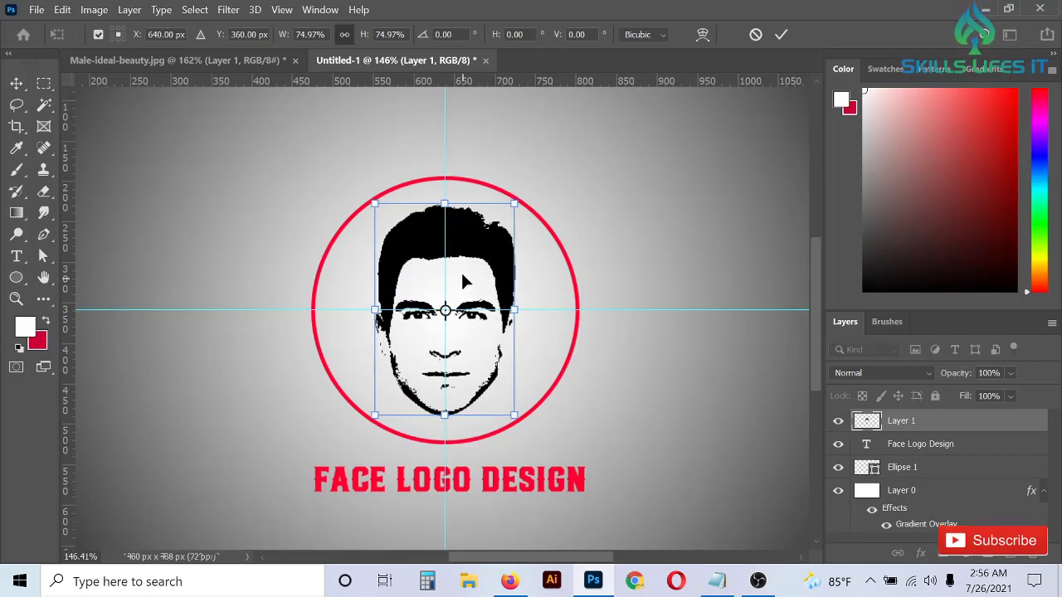
{"action": "left_click_drag", "start_coordinate": [515, 311], "coordinate": [532, 307]}
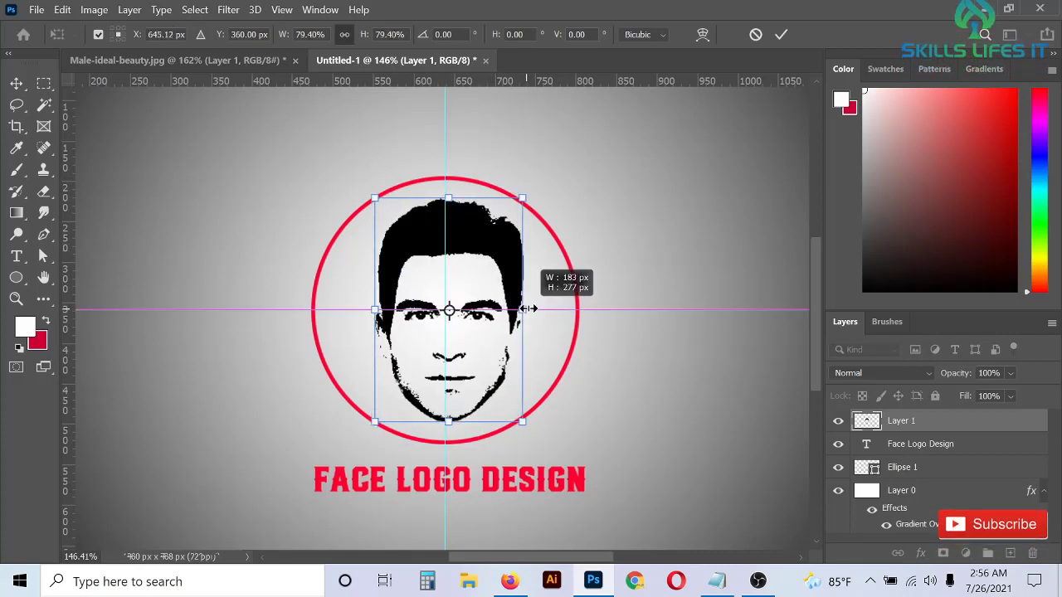
{"action": "left_click_drag", "start_coordinate": [520, 266], "coordinate": [510, 265]}
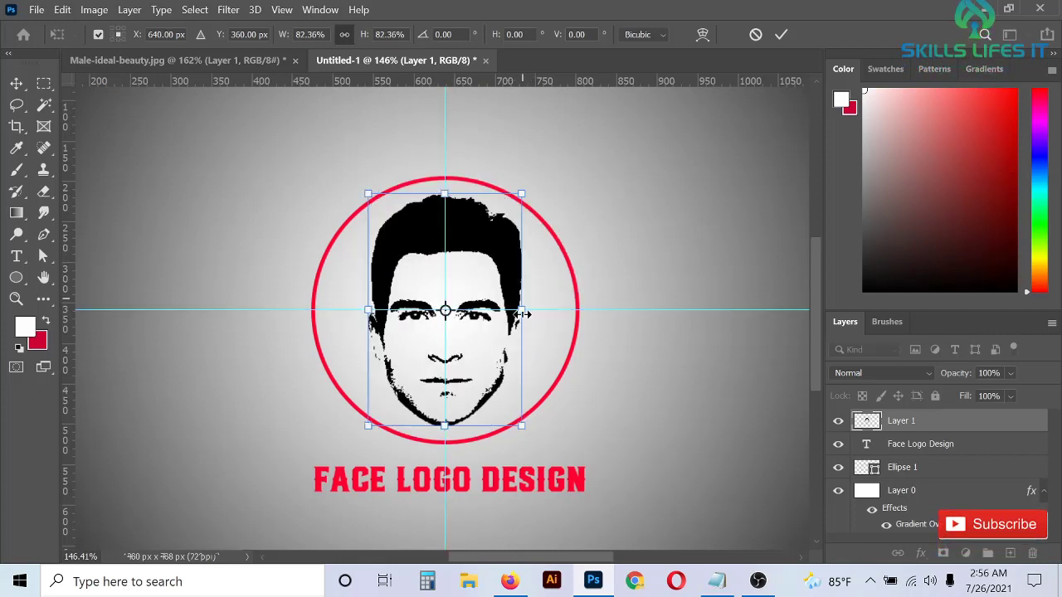
{"action": "left_click_drag", "start_coordinate": [522, 316], "coordinate": [528, 316]}
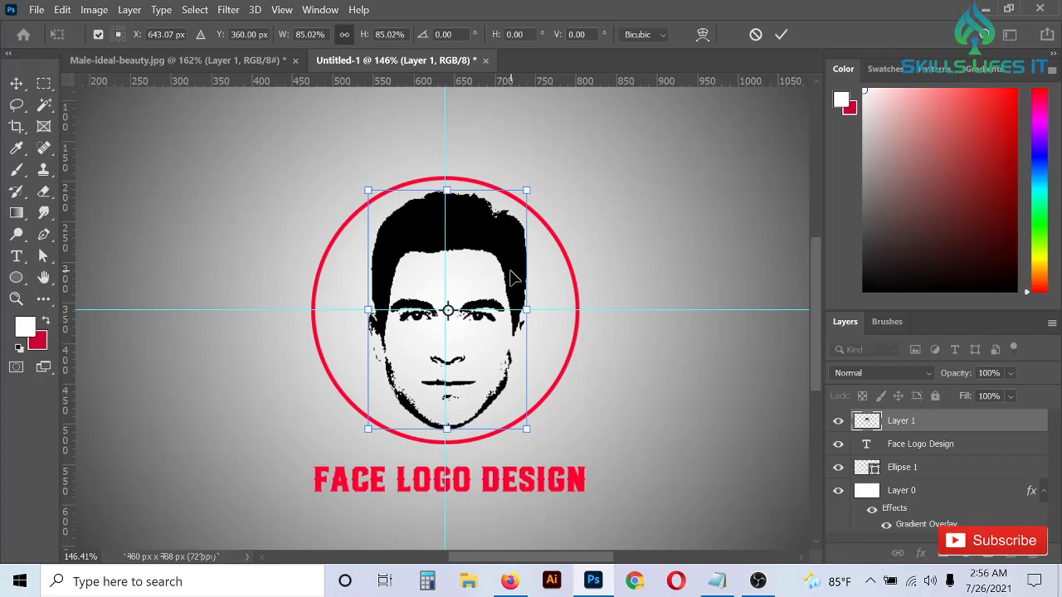
{"action": "left_click_drag", "start_coordinate": [511, 277], "coordinate": [511, 278]}
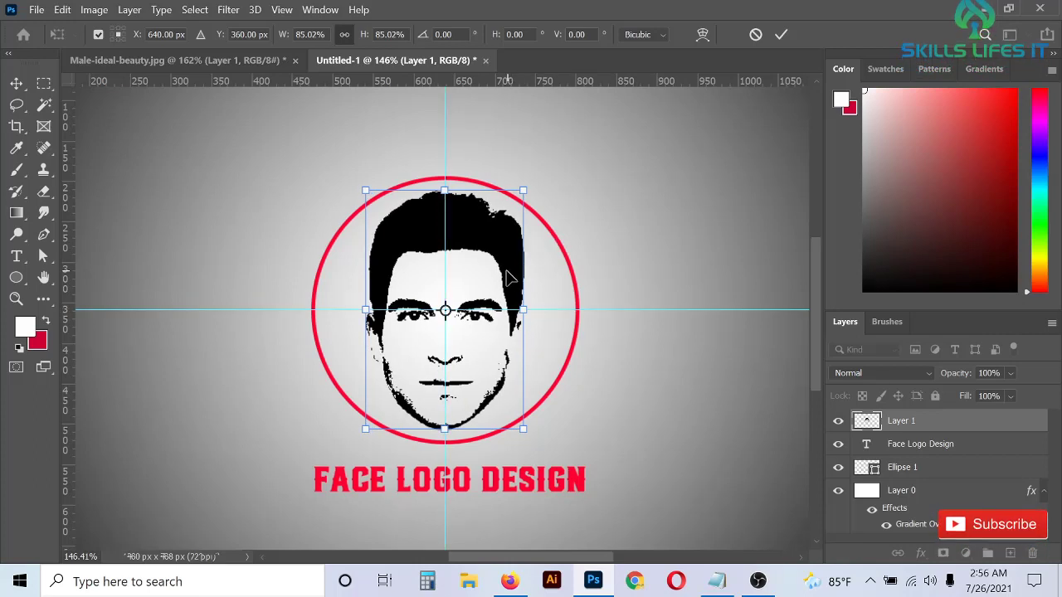
{"action": "key", "text": "Return"}
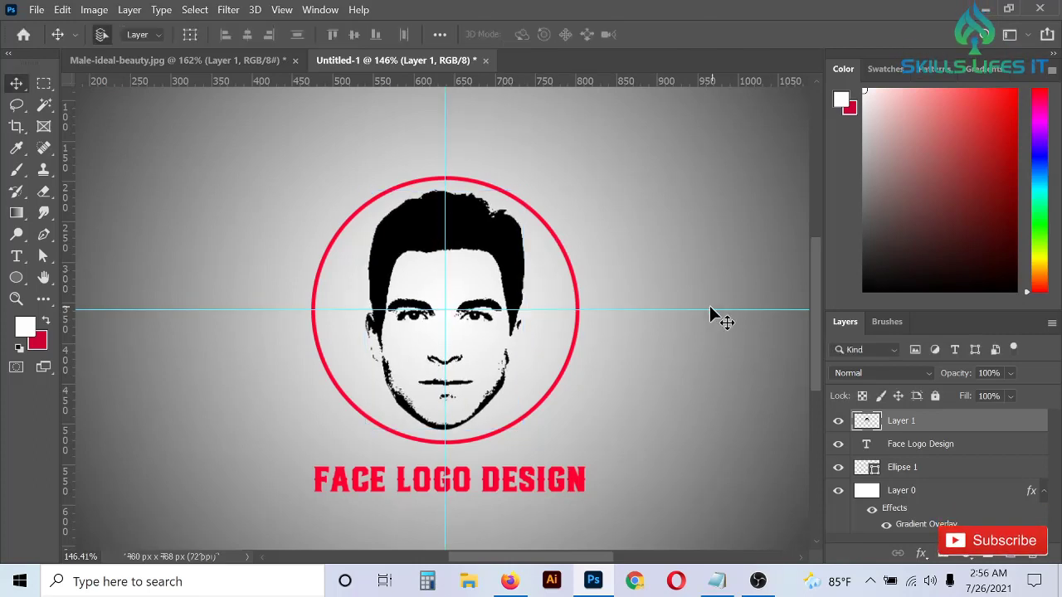
Align the horizontal centres of Layer 1, Layer 0 and the FACE LOGO DESIGN text layer
{"action": "key", "text": "ctrl+0"}
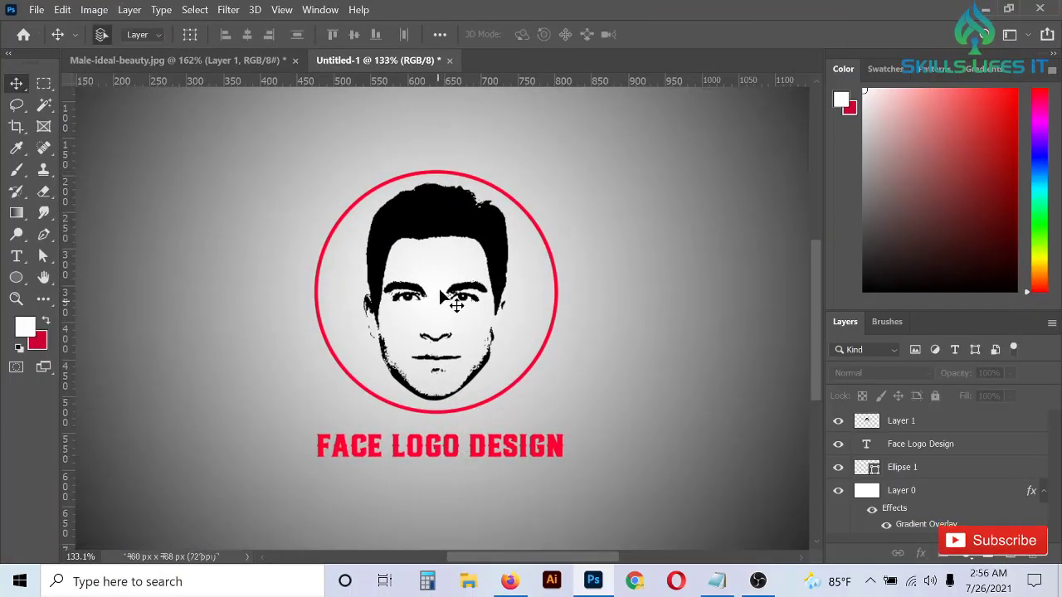
{"action": "left_click", "coordinate": [439, 218]}
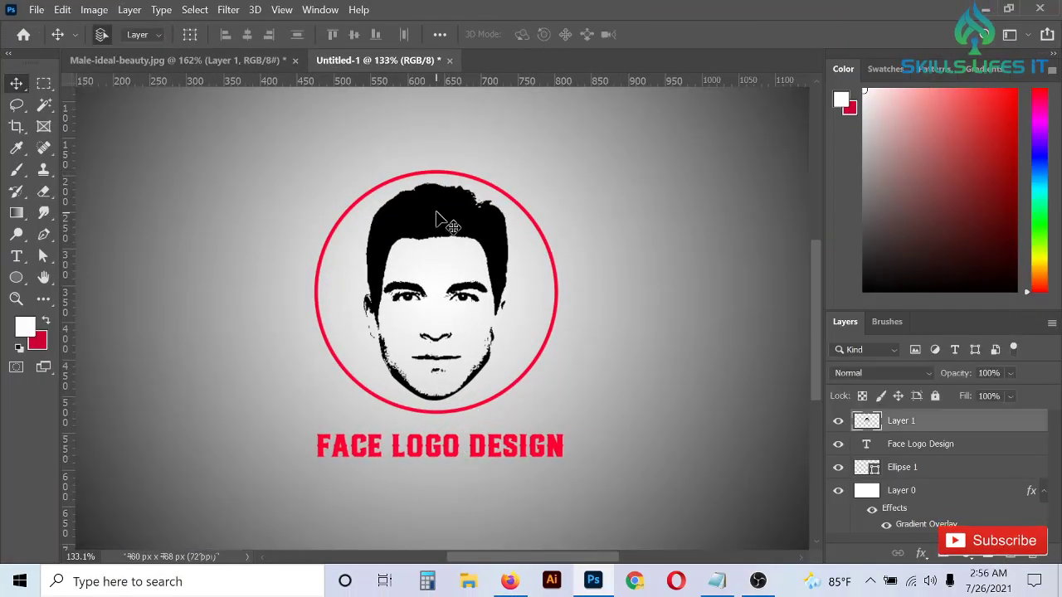
{"action": "left_click", "coordinate": [483, 399], "text": "shift"}
{"action": "left_click", "coordinate": [491, 452], "text": "shift"}
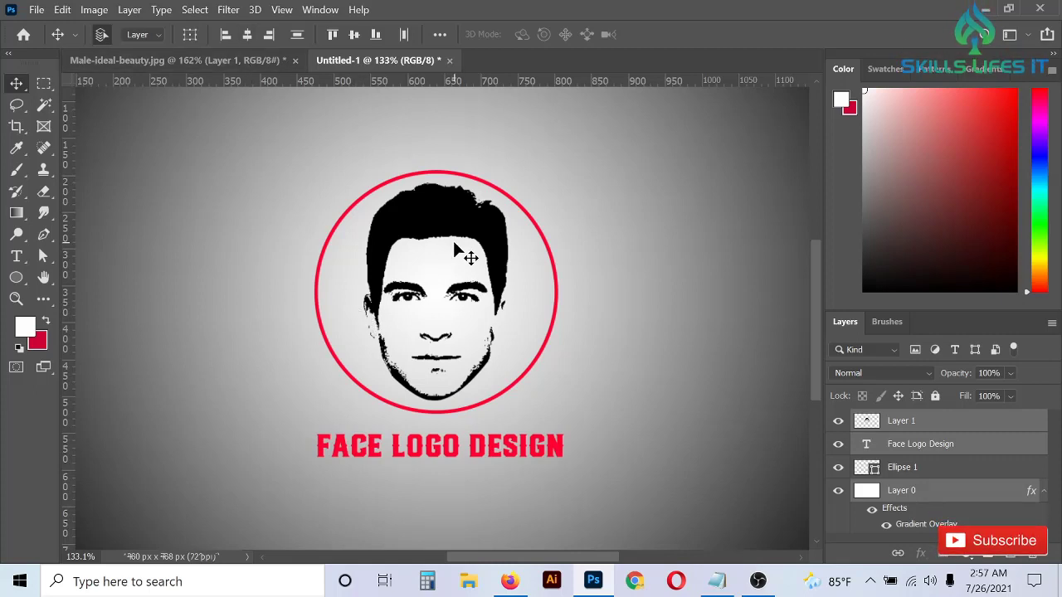
{"action": "left_click", "coordinate": [246, 35]}
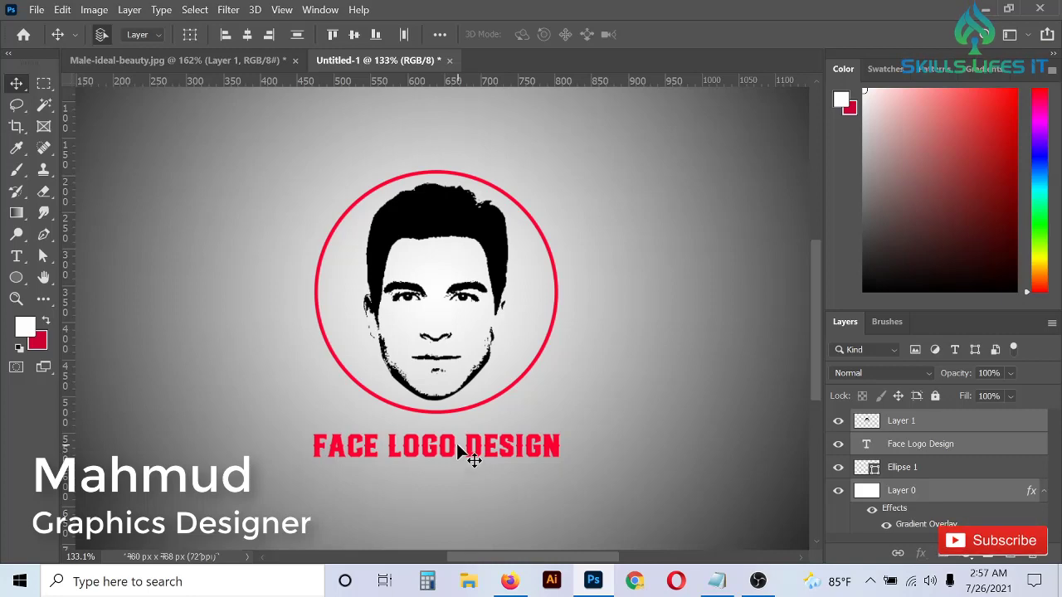
{"action": "key", "text": "ctrl+minus"}
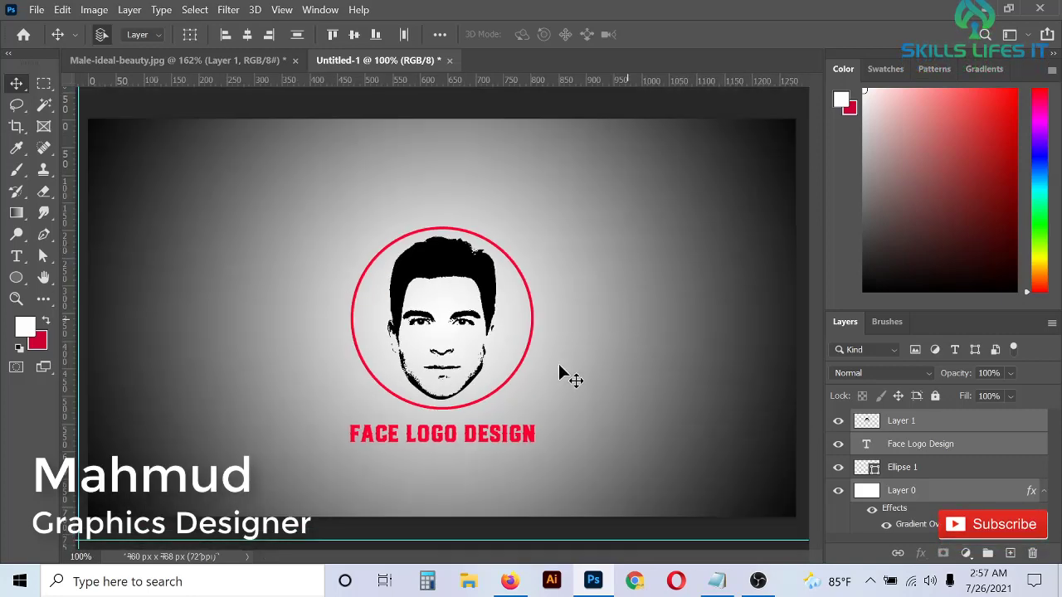
{"action": "key", "text": "ctrl+0"}
{"action": "scroll", "coordinate": [650, 484], "scroll_direction": "up", "scroll_amount": 1}
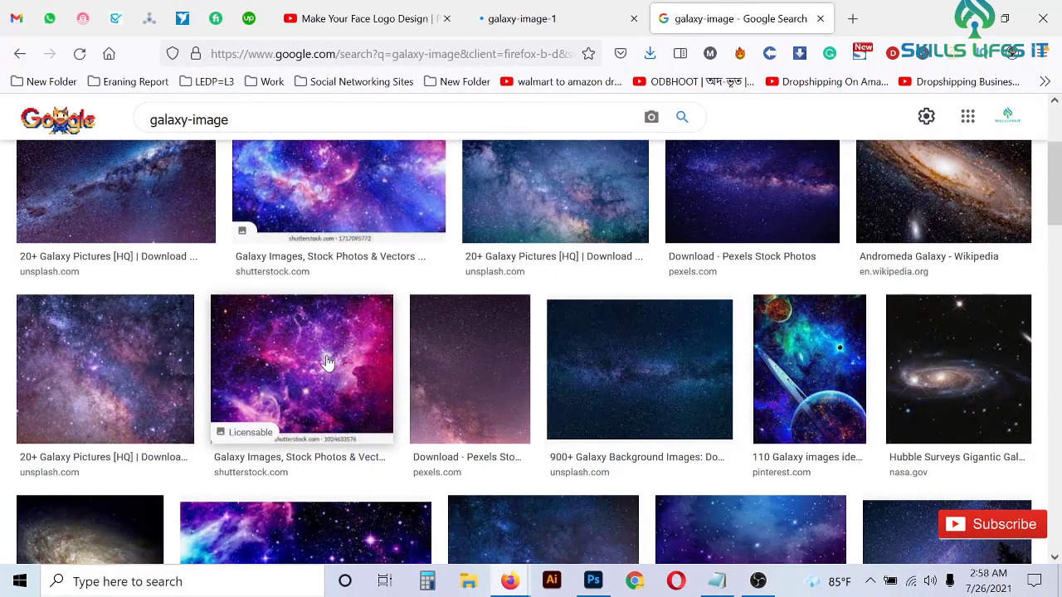
Preview a purple-and-blue iStock galaxy result and copy the image
{"action": "left_click", "coordinate": [328, 363]}
{"action": "scroll", "coordinate": [411, 322], "scroll_direction": "down", "scroll_amount": 2}
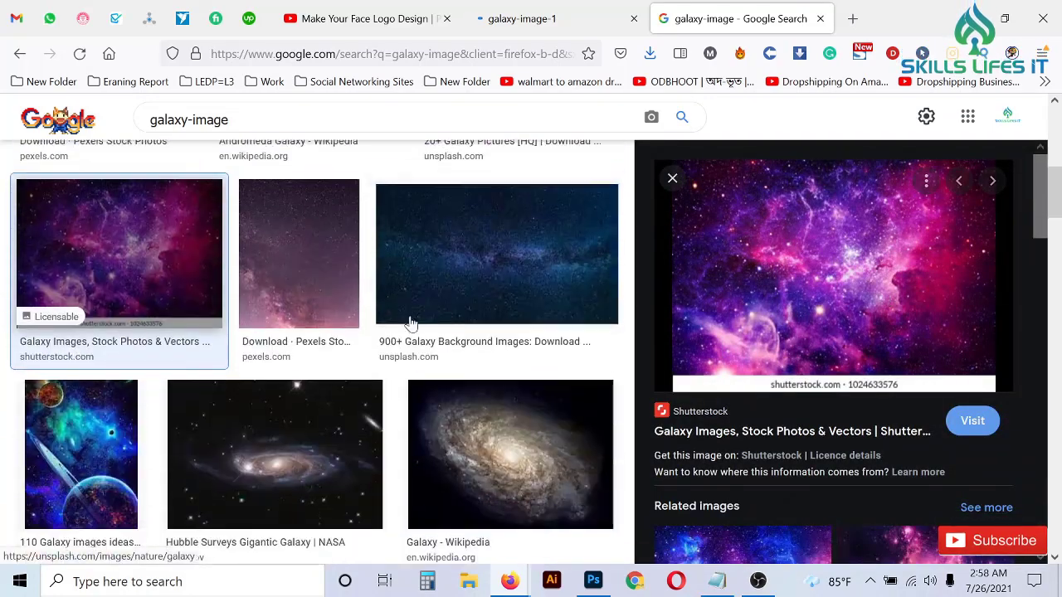
{"action": "scroll", "coordinate": [411, 321], "scroll_direction": "down", "scroll_amount": 2}
{"action": "scroll", "coordinate": [410, 322], "scroll_direction": "down", "scroll_amount": 3}
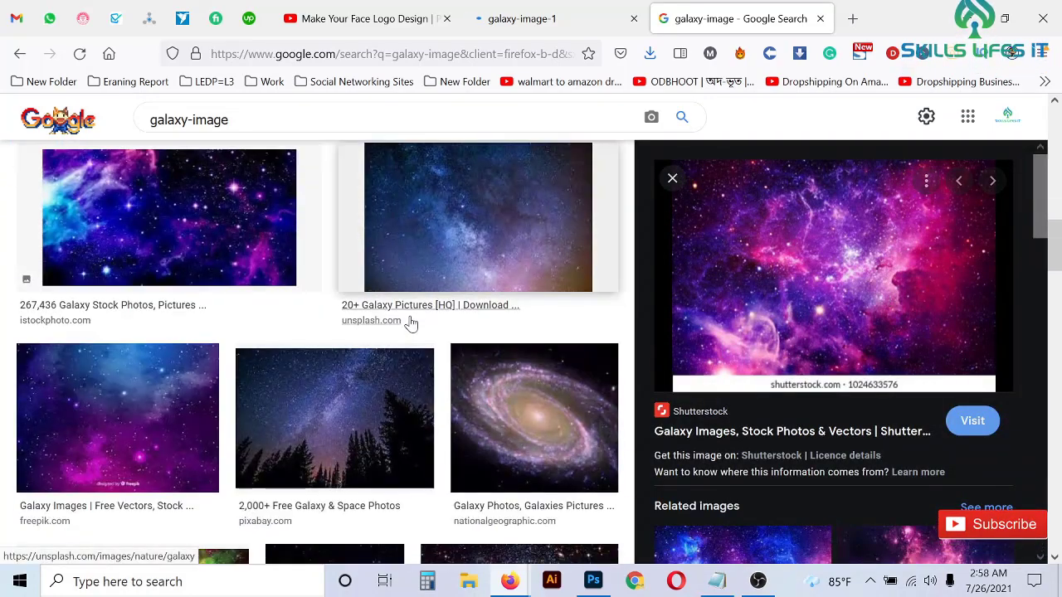
{"action": "left_click", "coordinate": [125, 209]}
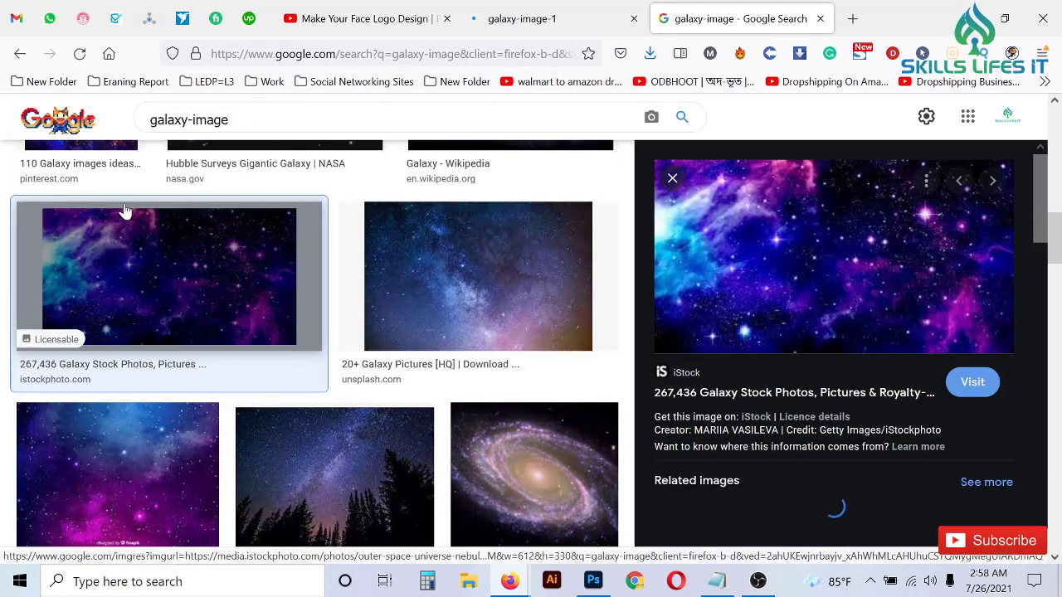
{"action": "right_click", "coordinate": [786, 246]}
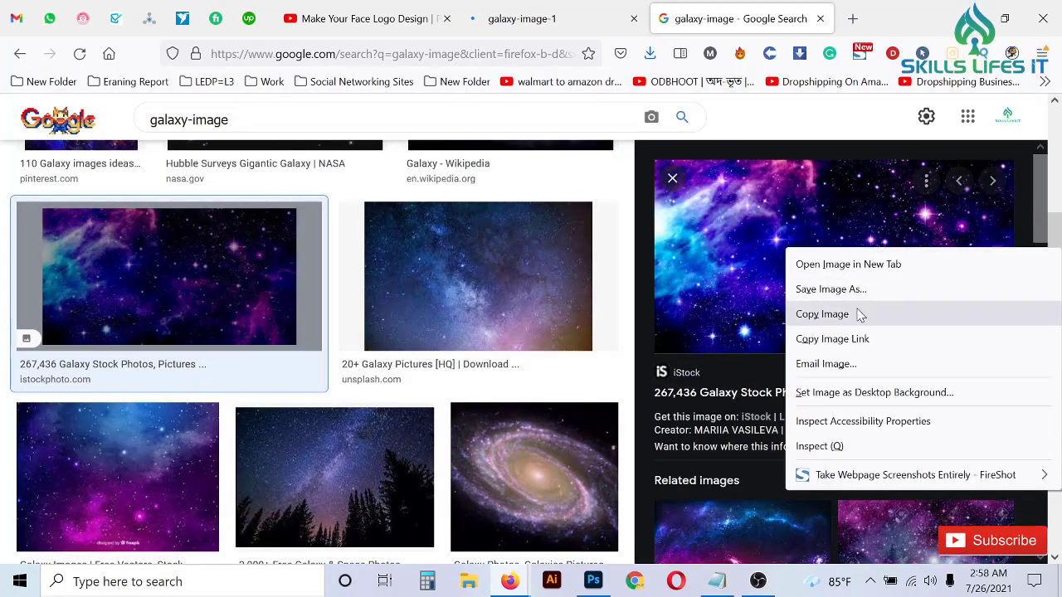
{"action": "left_click", "coordinate": [856, 313]}
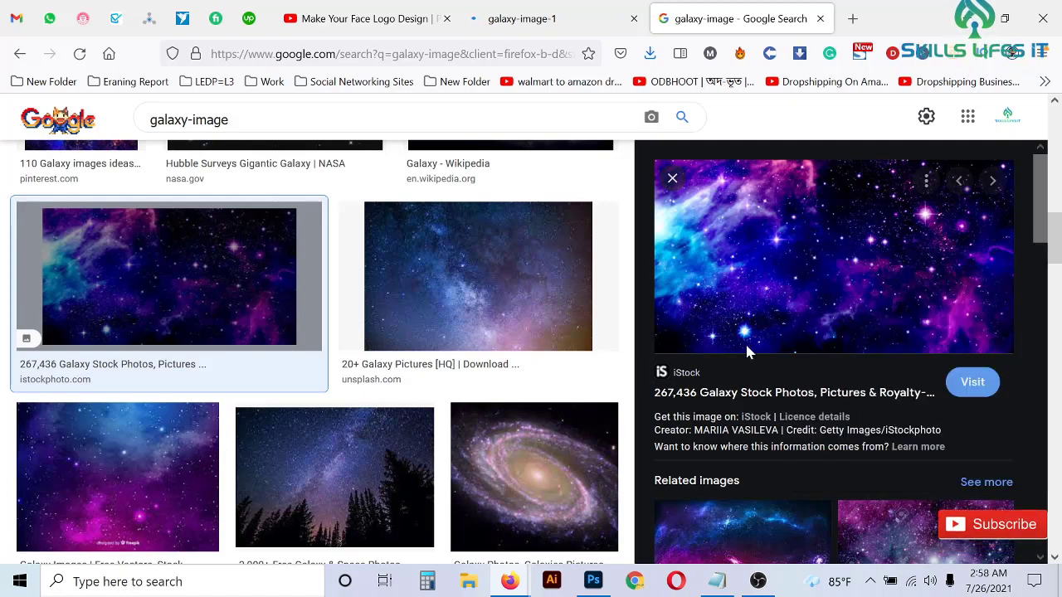
Paste the galaxy image as Layer 2 and position it over the ring and face
{"action": "left_click", "coordinate": [593, 581]}
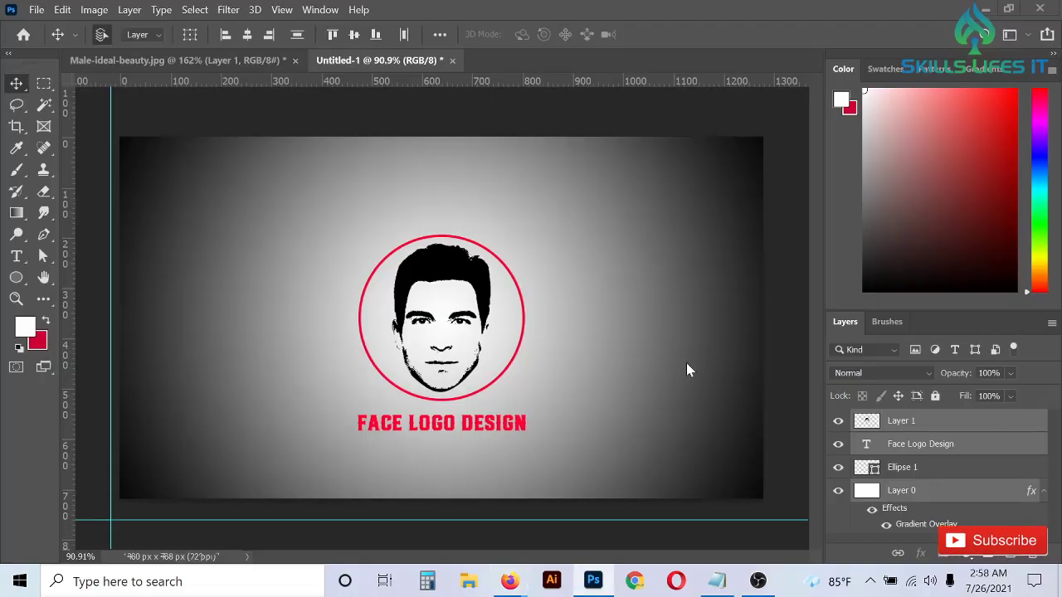
{"action": "key", "text": "ctrl+v"}
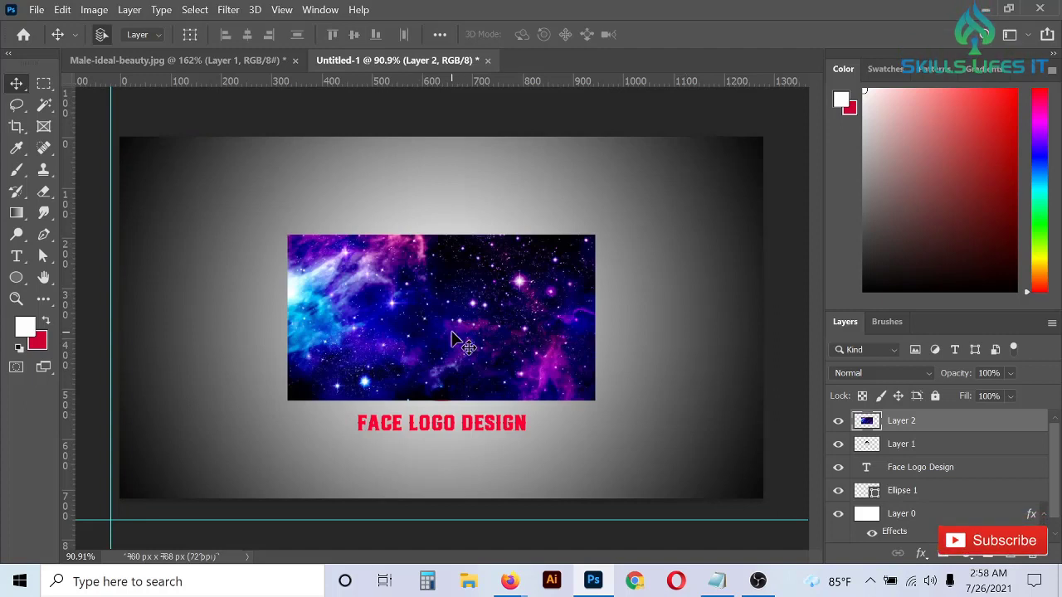
{"action": "mouse_move", "coordinate": [452, 337]}
{"action": "left_mouse_down"}
{"action": "mouse_move", "coordinate": [445, 360]}
{"action": "mouse_move", "coordinate": [449, 332]}
{"action": "left_mouse_up"}
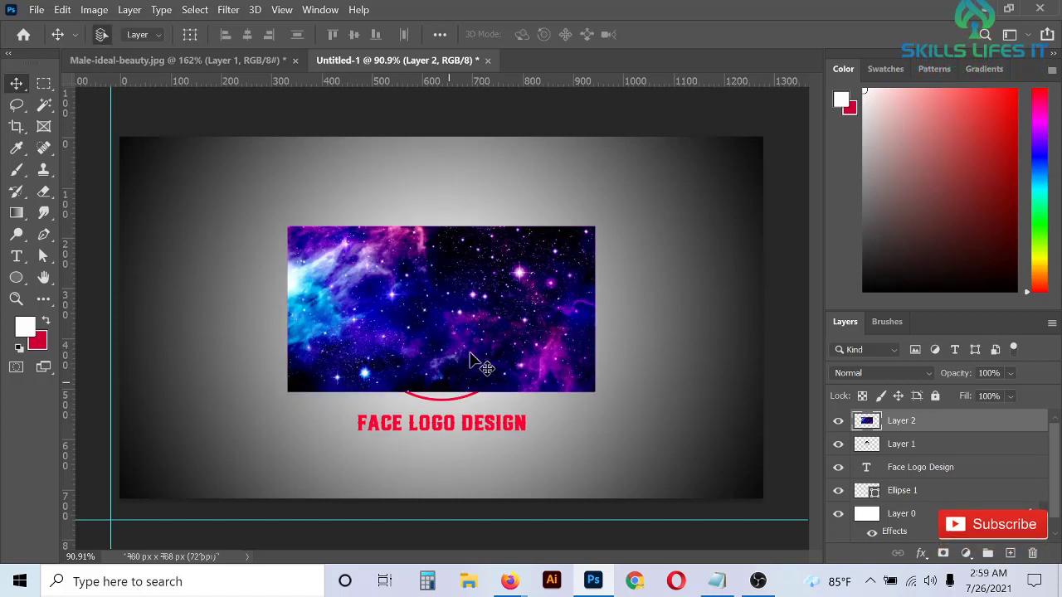
{"action": "left_click_drag", "start_coordinate": [471, 336], "coordinate": [469, 346]}
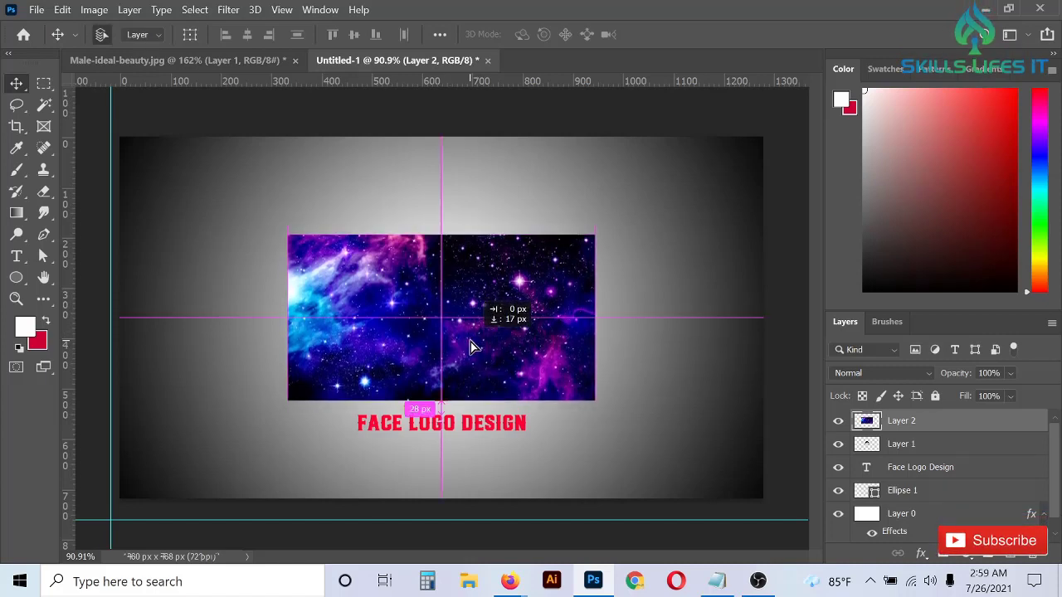
{"action": "scroll", "coordinate": [470, 342], "scroll_direction": "up", "scroll_amount": 2}
{"action": "scroll", "coordinate": [471, 342], "scroll_direction": "up", "scroll_amount": 1}
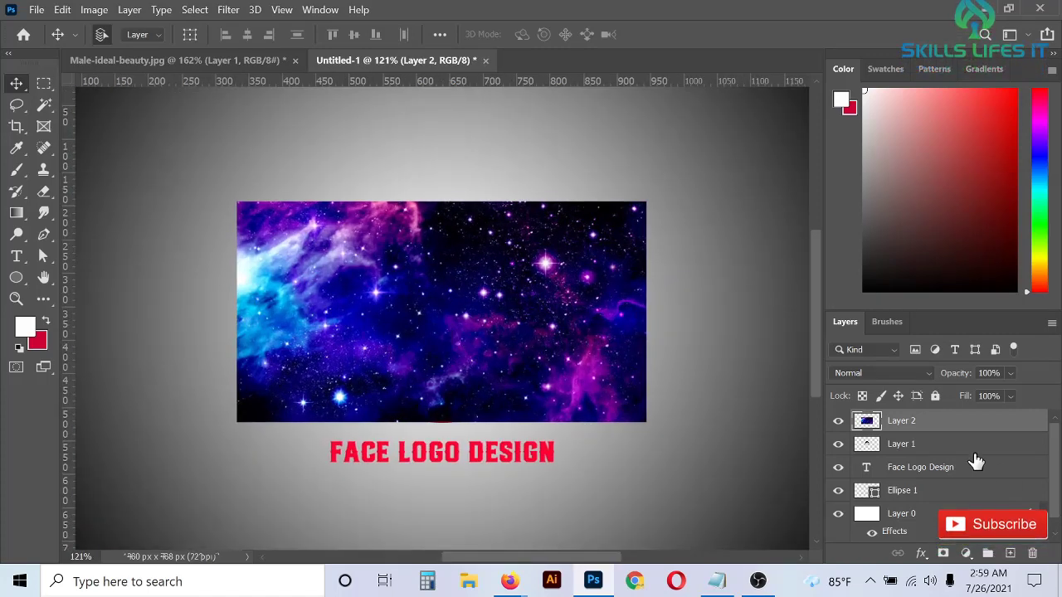
{"action": "left_click", "coordinate": [839, 422]}
{"action": "left_click", "coordinate": [839, 422]}
Make galaxy Layer 2 a clipping mask onto the face stencil layer
{"action": "right_click", "coordinate": [938, 426]}
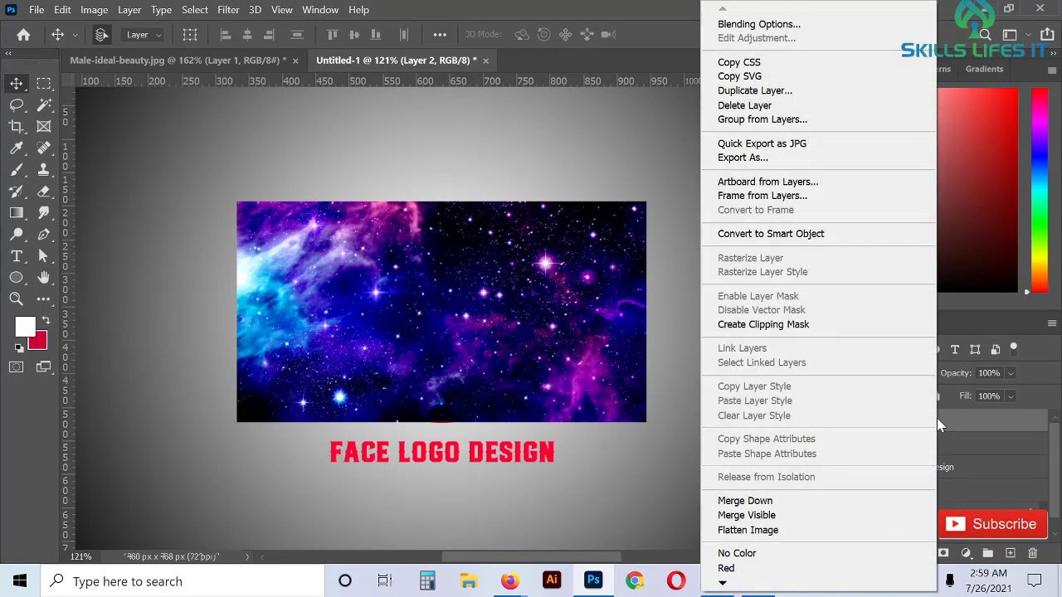
{"action": "left_click", "coordinate": [803, 333]}
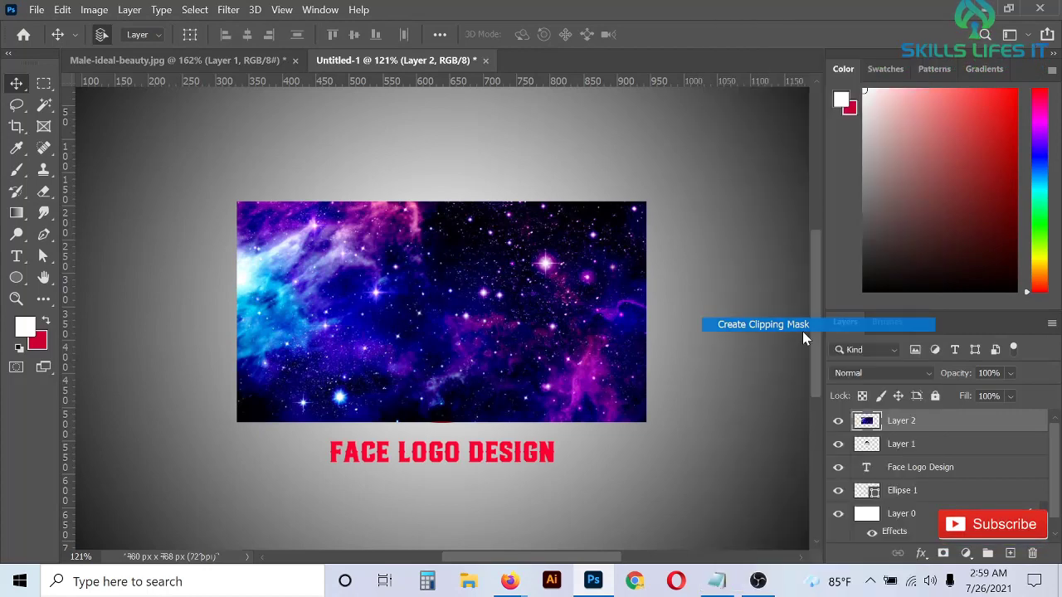
{"action": "scroll", "coordinate": [397, 265], "scroll_direction": "up", "scroll_amount": 2}
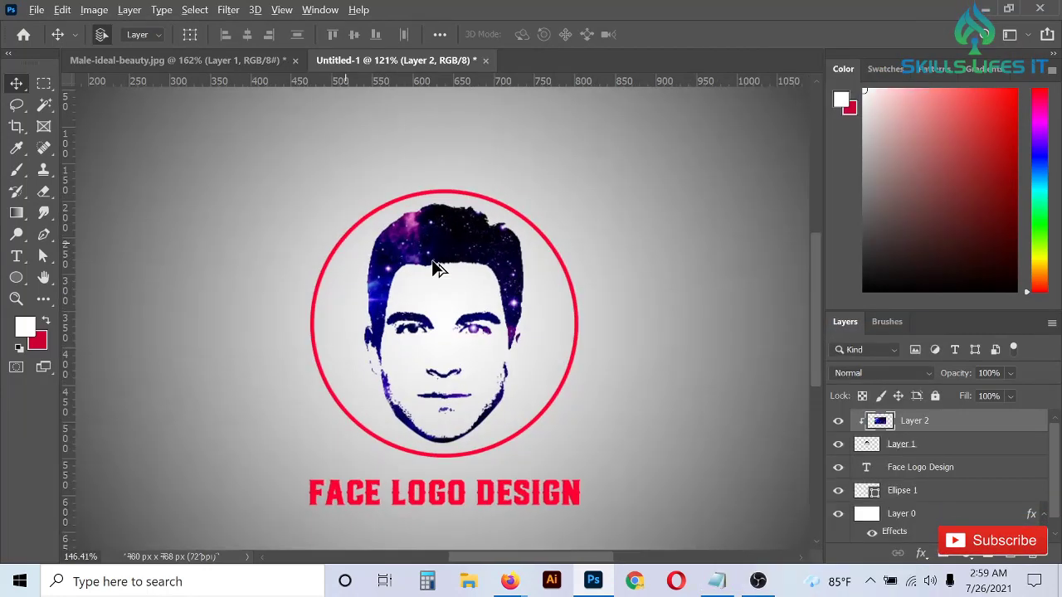
{"action": "scroll", "coordinate": [428, 264], "scroll_direction": "up", "scroll_amount": 2}
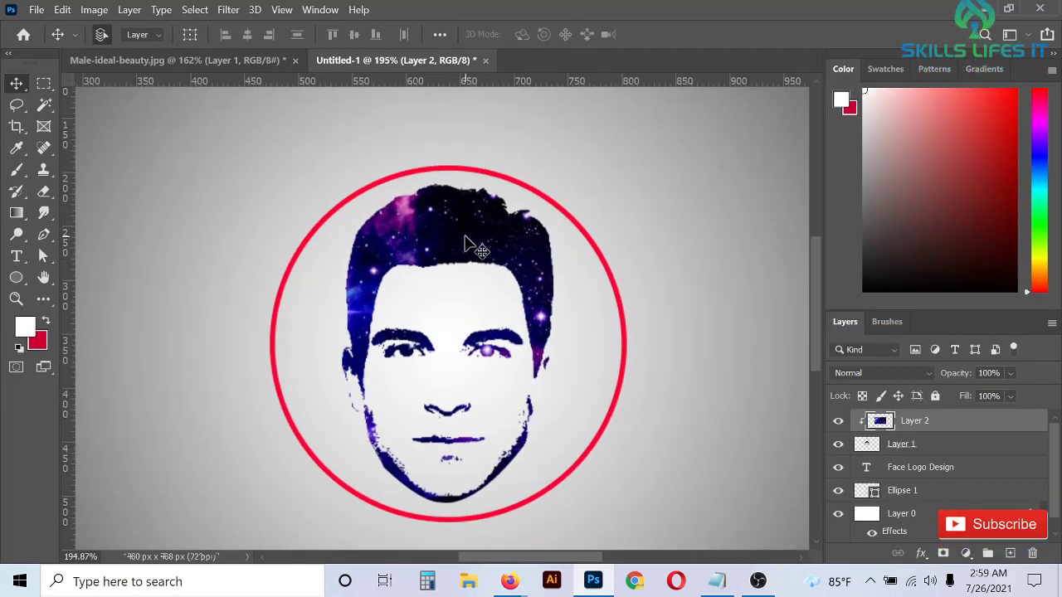
{"action": "scroll", "coordinate": [448, 241], "scroll_direction": "down", "scroll_amount": 3}
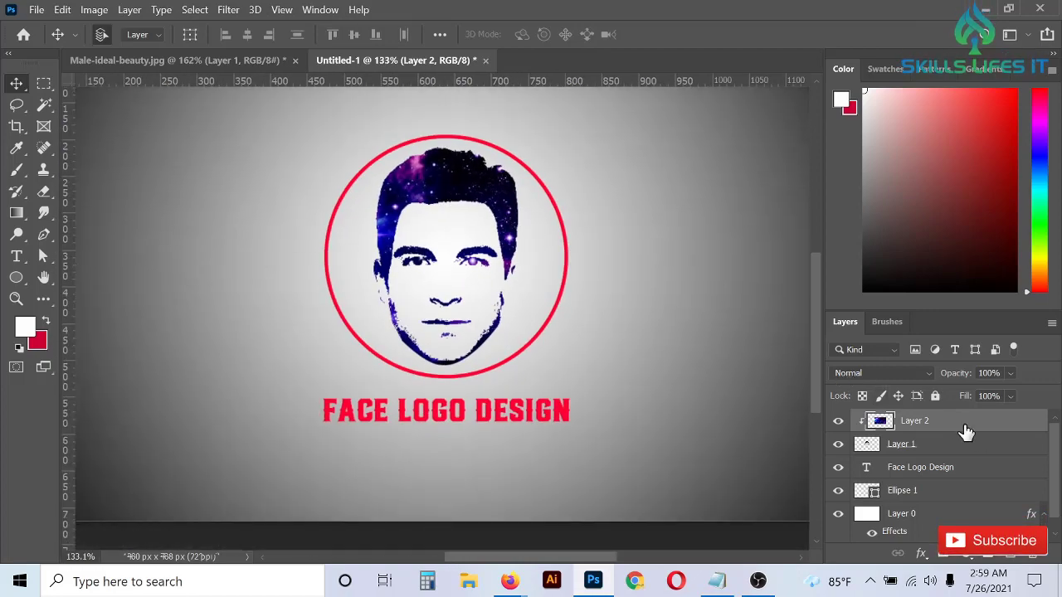
{"action": "scroll", "coordinate": [962, 433], "scroll_direction": "down", "scroll_amount": 1}
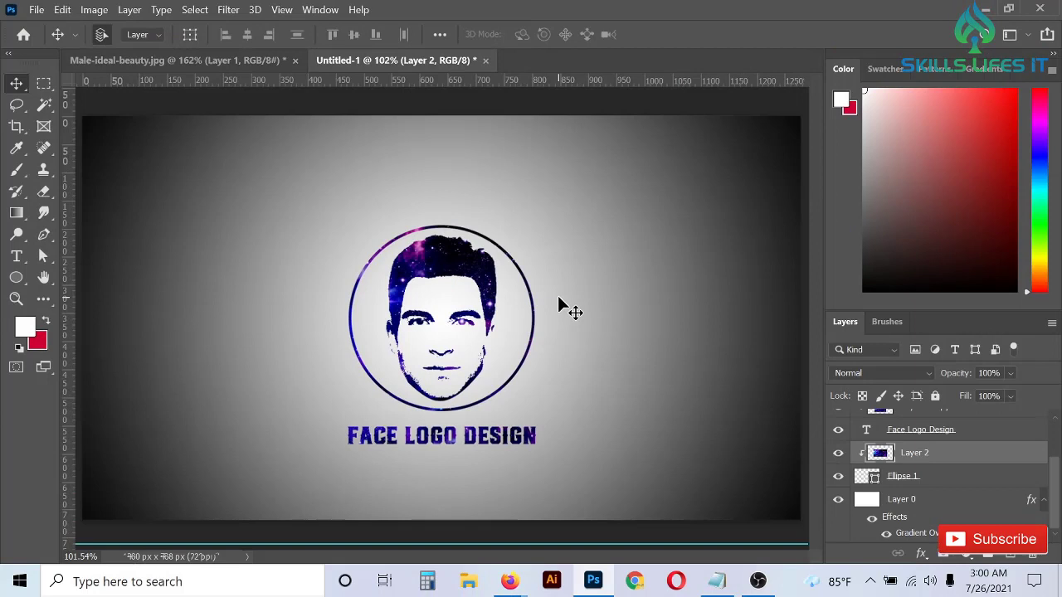
{"action": "scroll", "coordinate": [606, 279], "scroll_direction": "down", "scroll_amount": 1}
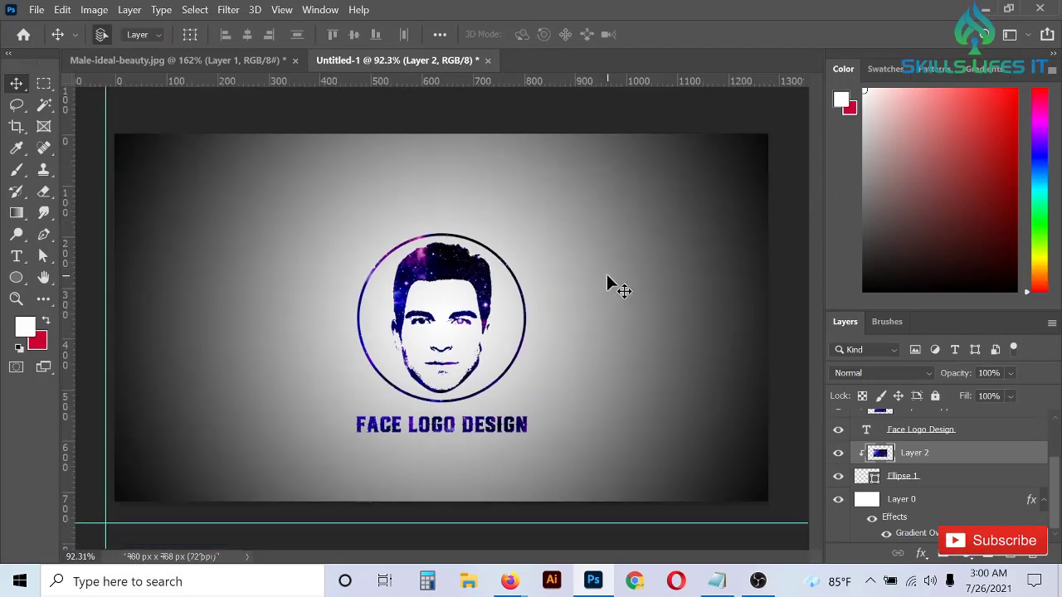